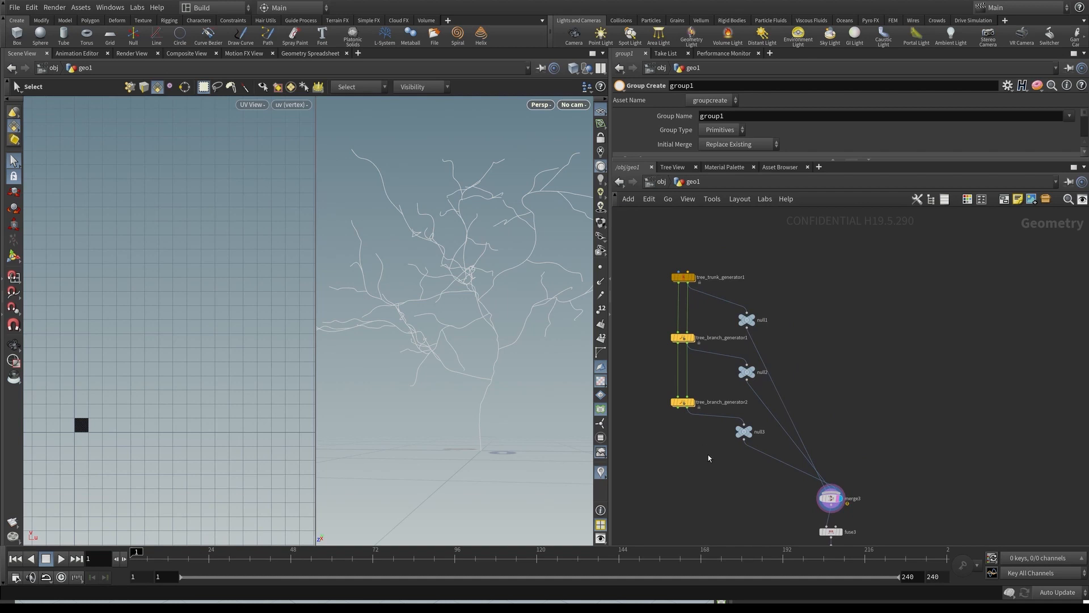
- Display the PolyWireUV1 result in the viewport, select the node and enlarge the parameter area to show its settings
middle_drag(709, 517, 716, 372)
middle_drag(757, 473, 741, 355)
scroll(787, 419, up, 3)
click(790, 406)
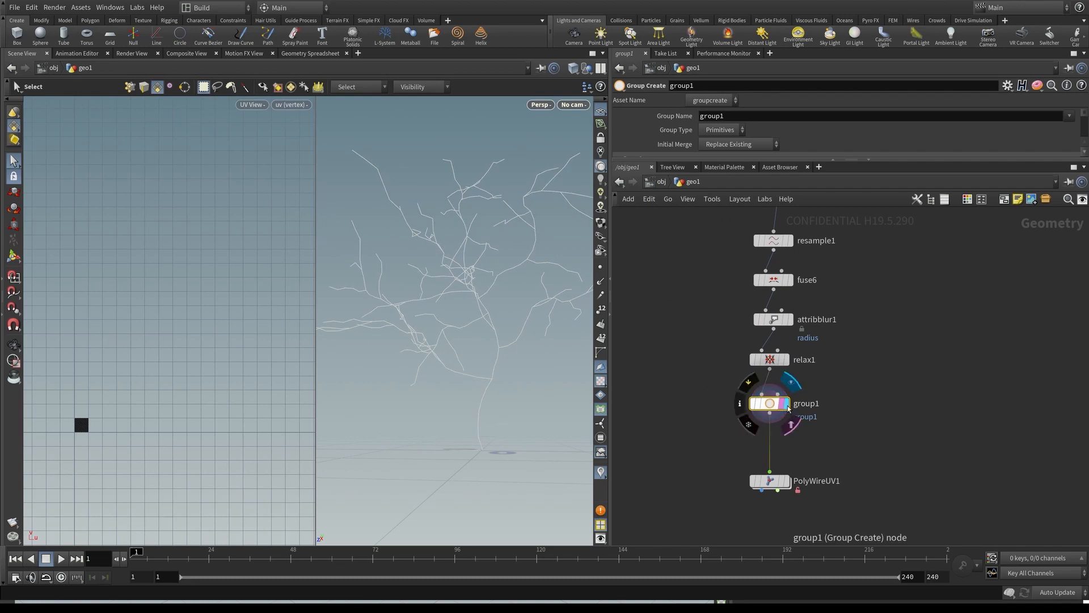
click(788, 482)
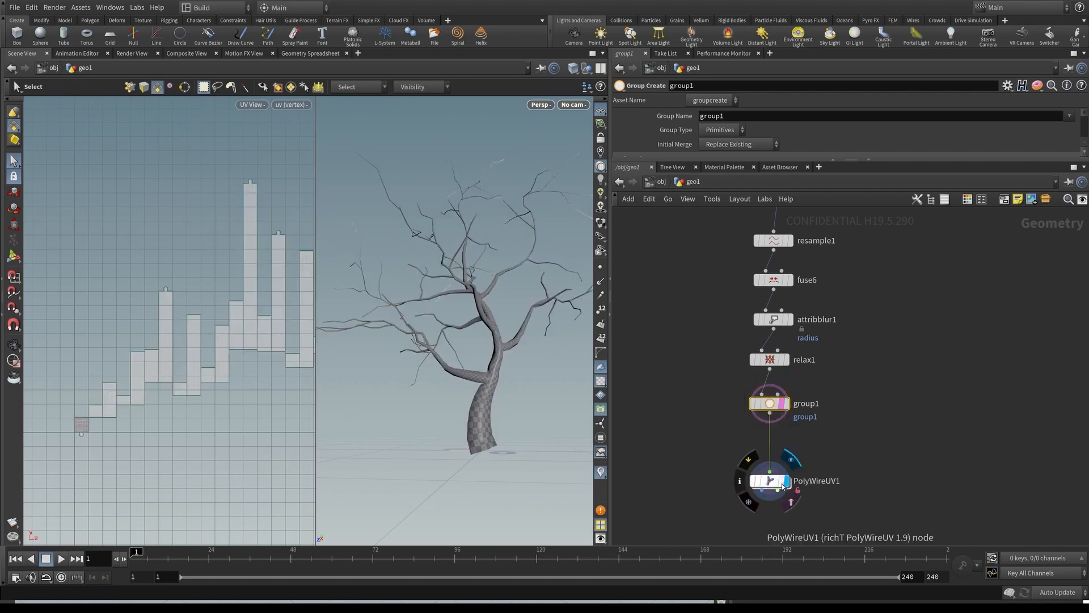
click(769, 480)
middle_drag(698, 466, 818, 450)
scroll(882, 453, up, 3)
click(911, 472)
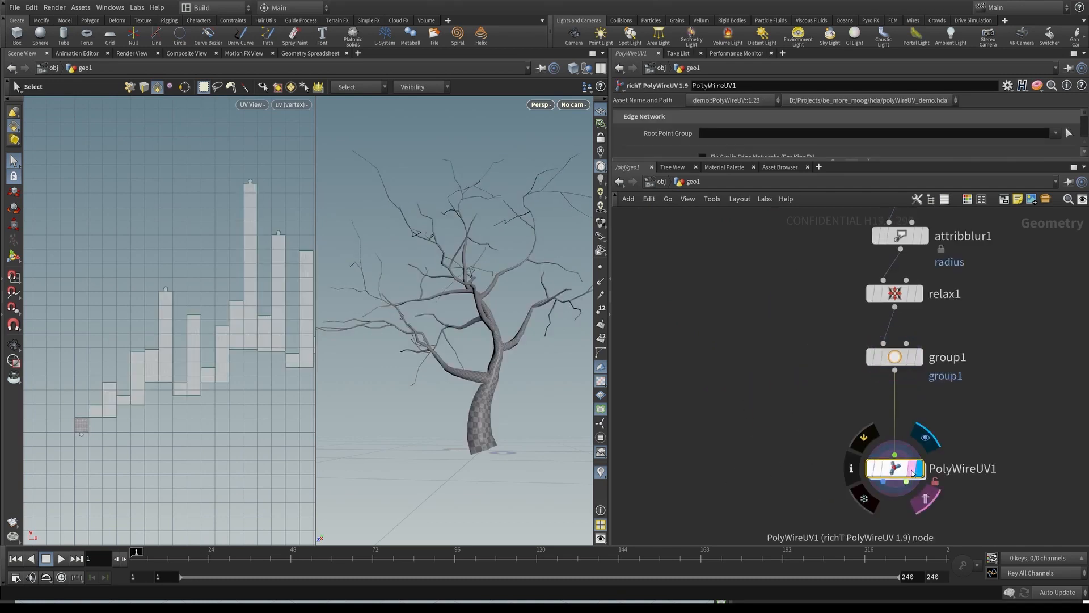
drag(679, 160, 694, 311)
middle_drag(726, 450, 650, 379)
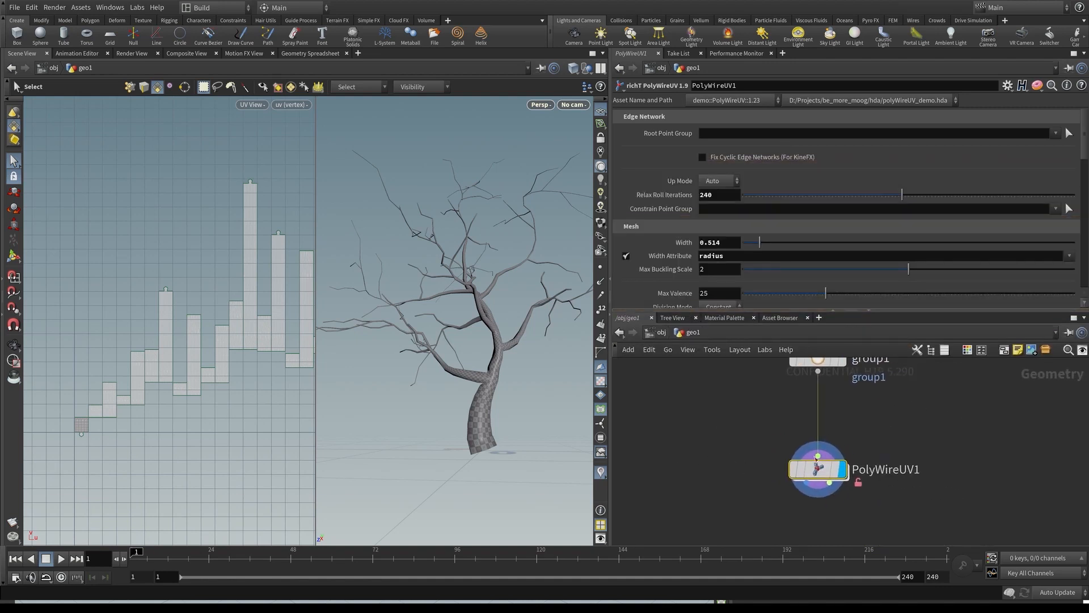
- Go inside PolyWireUV1, survey its whole node network and show the VEX code of the remove_no_prims wrangle
mouse_move(826, 475)
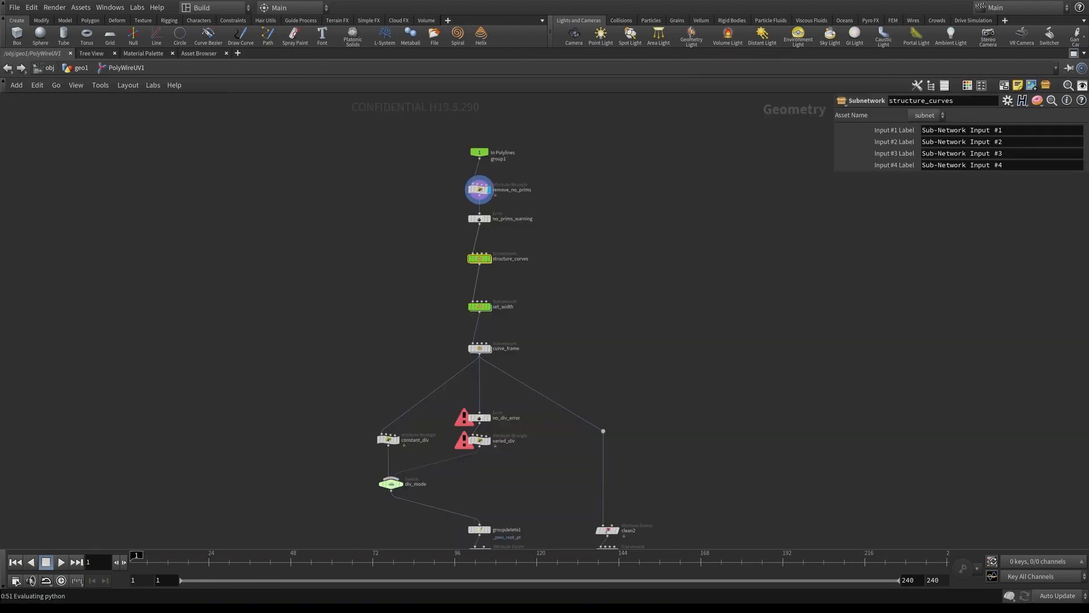
middle_drag(343, 330, 352, 267)
scroll(352, 267, down, 1)
scroll(329, 399, down, 2)
middle_drag(342, 487, 343, 356)
scroll(351, 365, down, 2)
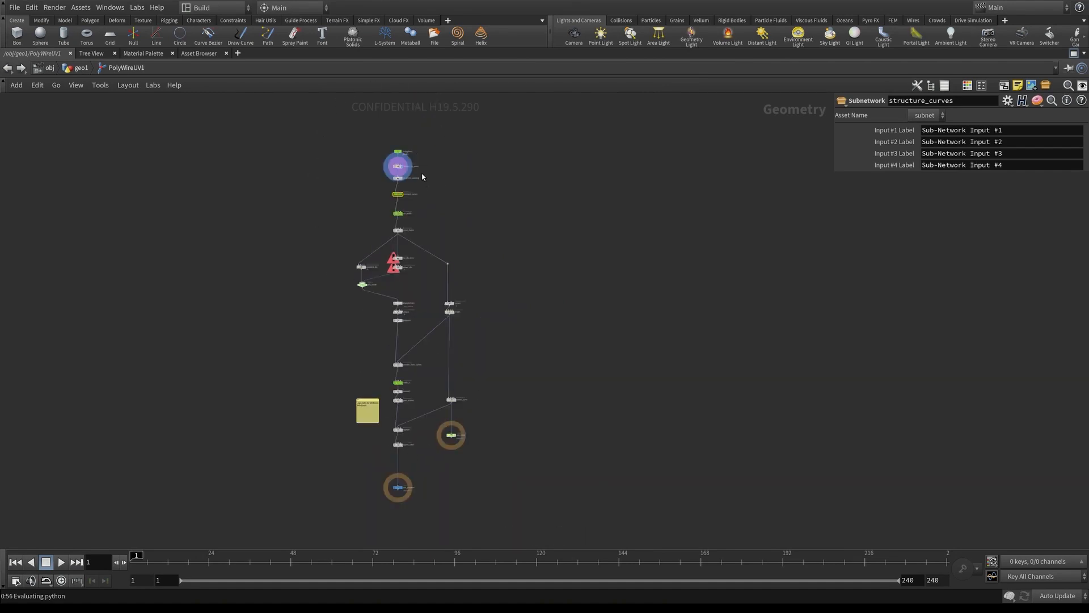
scroll(394, 181, up, 1)
scroll(394, 182, up, 4)
click(379, 147)
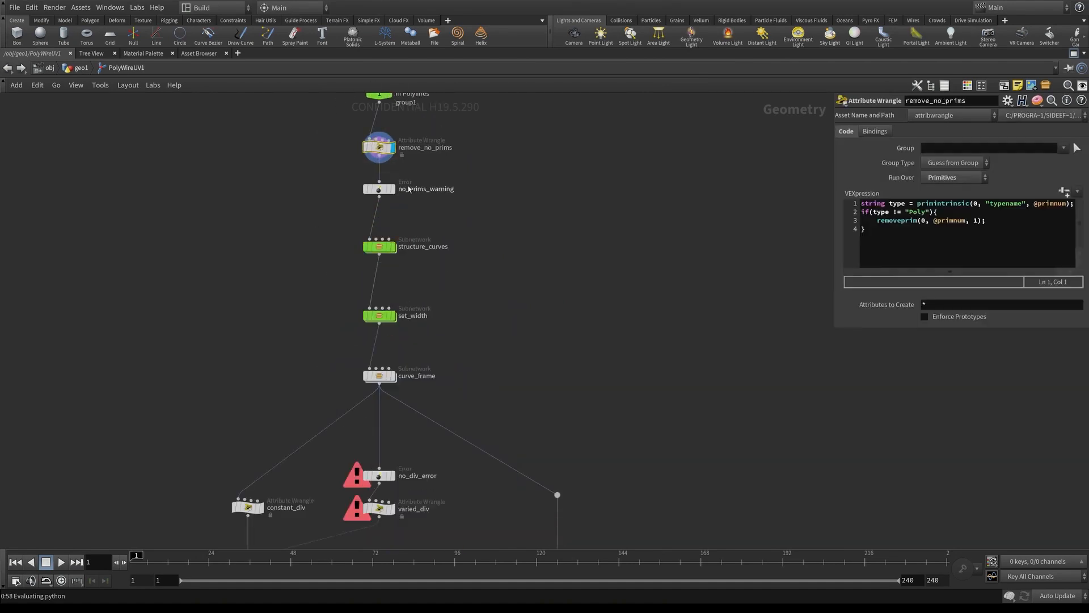
- Examine the main chain inside PolyWireUV1 from structure_curves and set_width down to the out_polywire output
drag(329, 221, 462, 280)
middle_drag(280, 324, 297, 280)
drag(287, 264, 499, 299)
drag(354, 318, 466, 361)
middle_drag(506, 356, 540, 245)
middle_drag(567, 430, 568, 272)
middle_drag(586, 374, 559, 142)
middle_drag(561, 471, 561, 321)
drag(339, 378, 551, 441)
scroll(556, 310, down, 3)
middle_drag(557, 310, 543, 479)
middle_drag(500, 142, 489, 475)
middle_drag(522, 248, 517, 368)
scroll(440, 249, up, 3)
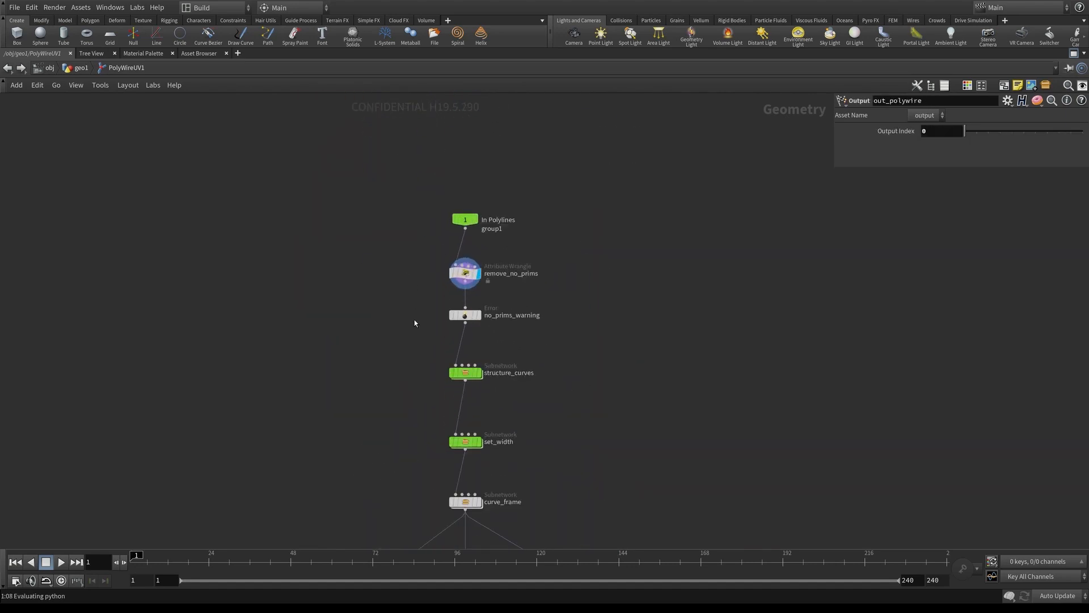
- Examine the branches below curve_frame, including the length and transfer_from_curves subnetworks, and highlight the make_u subnetwork
middle_drag(423, 437, 425, 335)
scroll(425, 336, down, 2)
middle_drag(449, 378, 387, 280)
scroll(451, 261, up, 1)
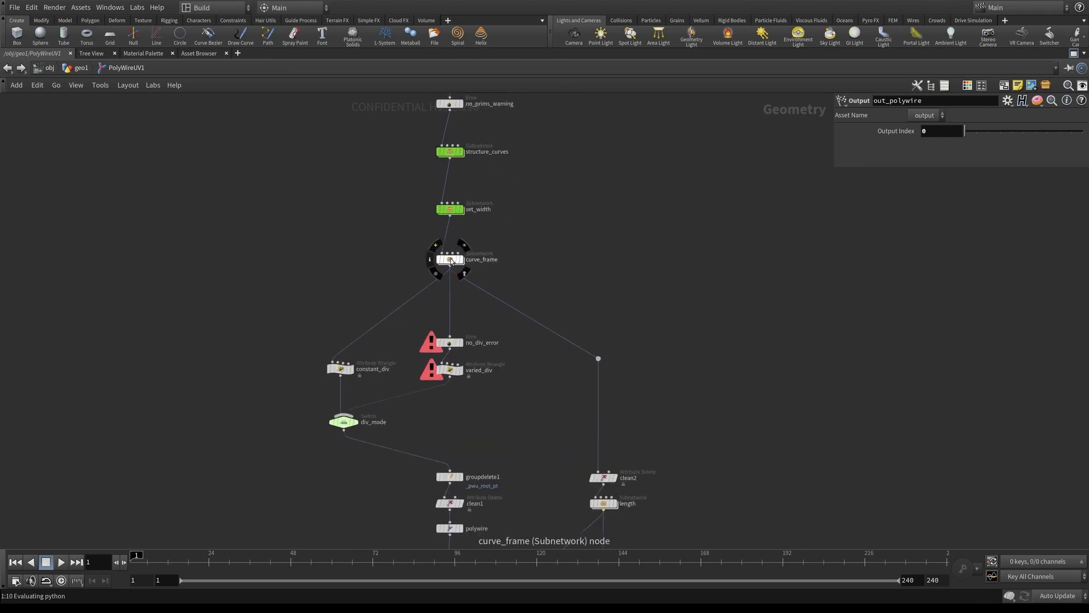
scroll(450, 259, up, 2)
middle_drag(636, 524, 605, 319)
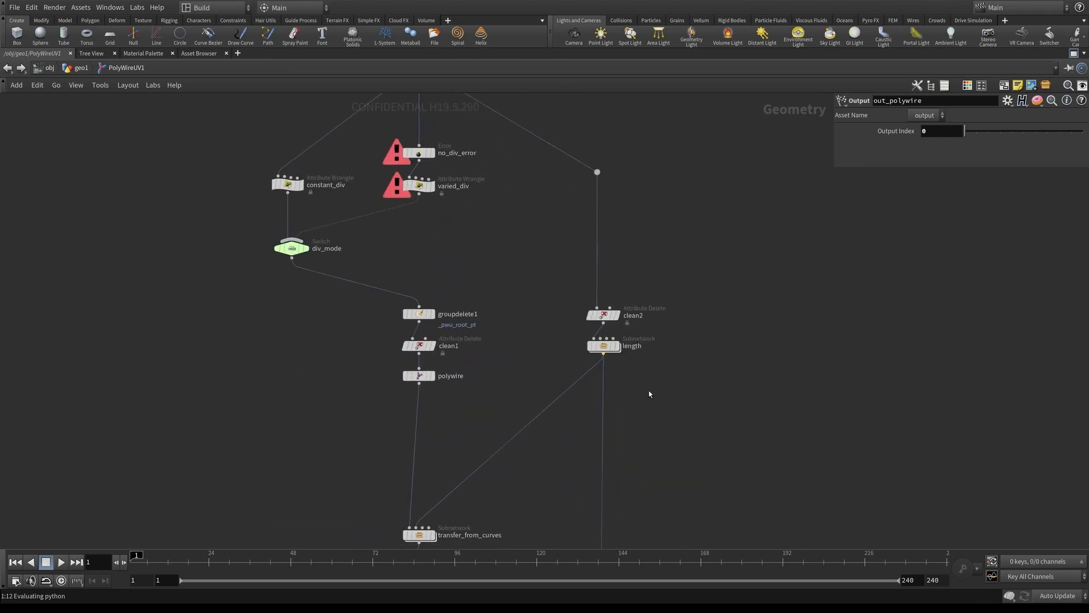
middle_drag(661, 447, 666, 268)
middle_drag(644, 380, 672, 269)
drag(386, 275, 542, 334)
middle_drag(652, 511, 658, 444)
scroll(558, 472, down, 1)
mouse_move(560, 477)
middle_down()
mouse_move(561, 274)
mouse_move(530, 517)
middle_up()
middle_drag(514, 219, 503, 458)
middle_drag(300, 167, 357, 321)
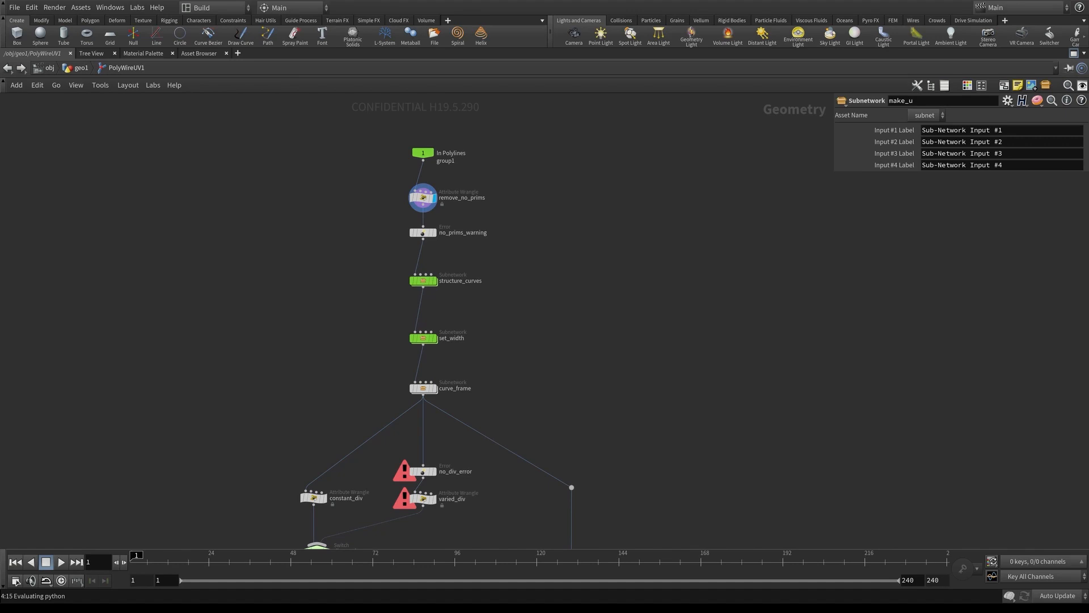
- Trace the PolyWireUV1 network from the input polylines down through the division branches and back to the top
middle_drag(346, 384, 350, 356)
middle_drag(337, 402, 351, 284)
middle_drag(321, 495, 317, 412)
scroll(319, 407, down, 2)
middle_drag(352, 503, 357, 405)
scroll(350, 415, up, 1)
middle_drag(316, 444, 289, 357)
middle_drag(326, 519, 341, 378)
middle_drag(348, 189, 336, 475)
middle_drag(358, 320, 346, 472)
scroll(334, 231, up, 2)
middle_drag(334, 231, 332, 322)
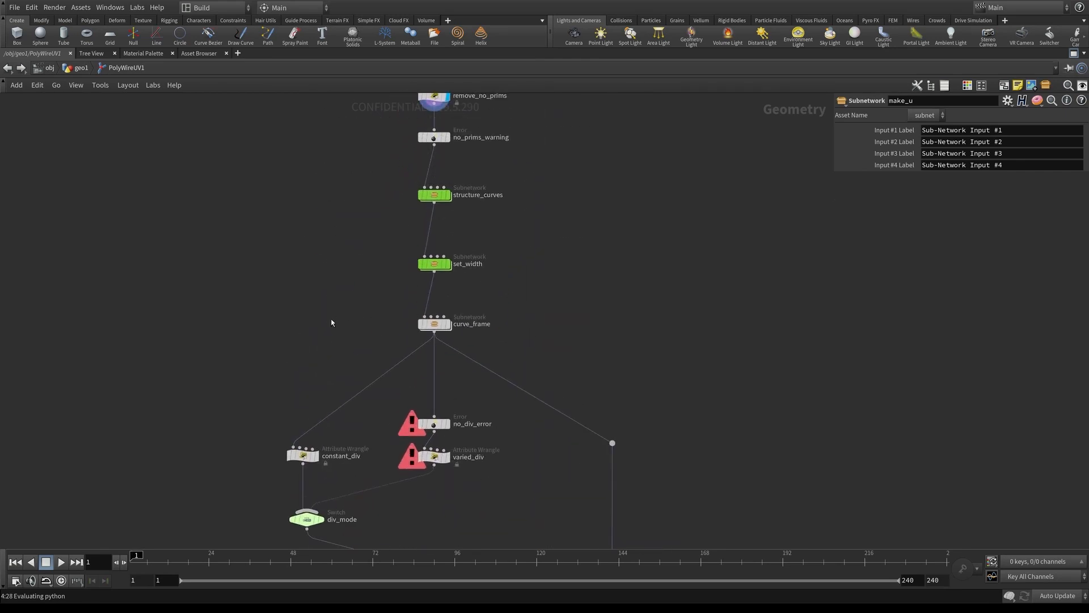
scroll(358, 308, up, 1)
middle_drag(362, 280, 347, 371)
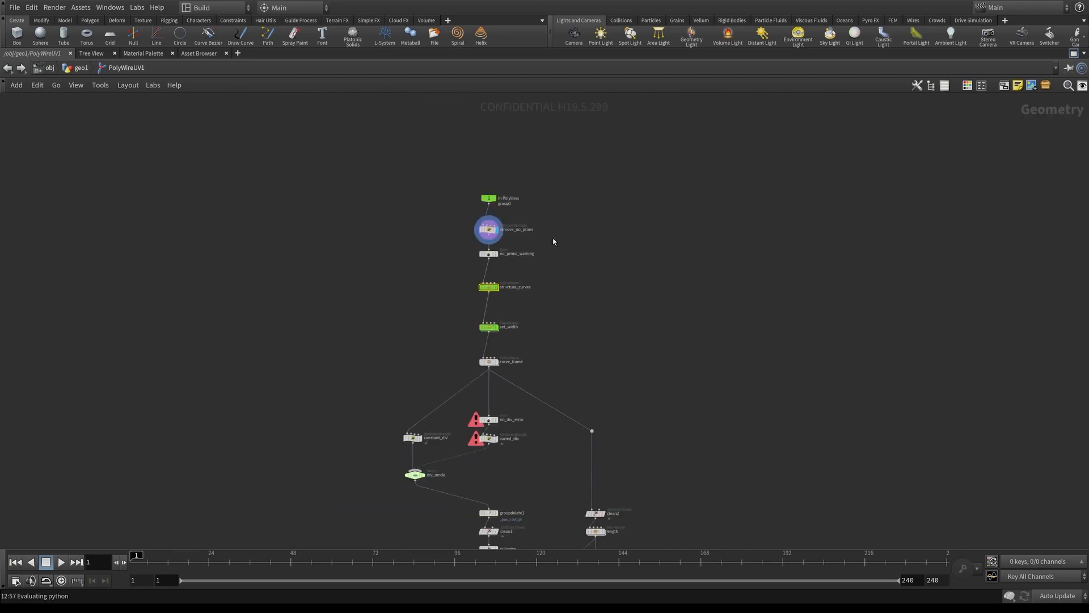
- Examine the curve_frame split and the side branch that runs through length and export_curve to out_curve
middle_drag(589, 334, 589, 304)
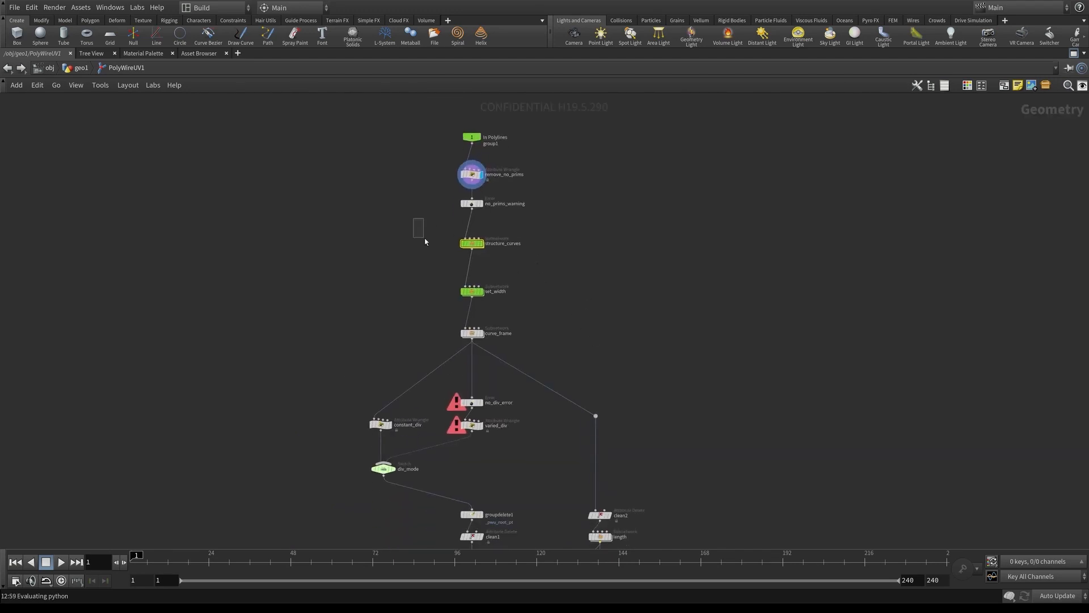
drag(428, 271, 529, 309)
middle_drag(620, 340, 621, 181)
drag(704, 425, 584, 379)
middle_drag(683, 419, 684, 289)
middle_drag(846, 435, 845, 243)
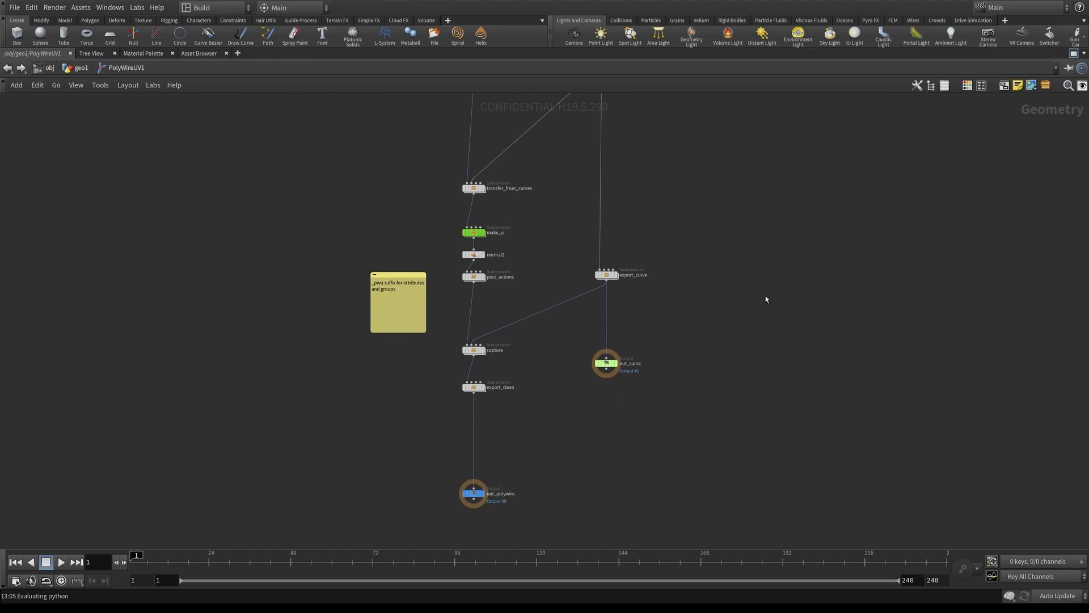
middle_drag(763, 327, 747, 418)
drag(746, 414, 582, 340)
middle_drag(634, 242, 633, 372)
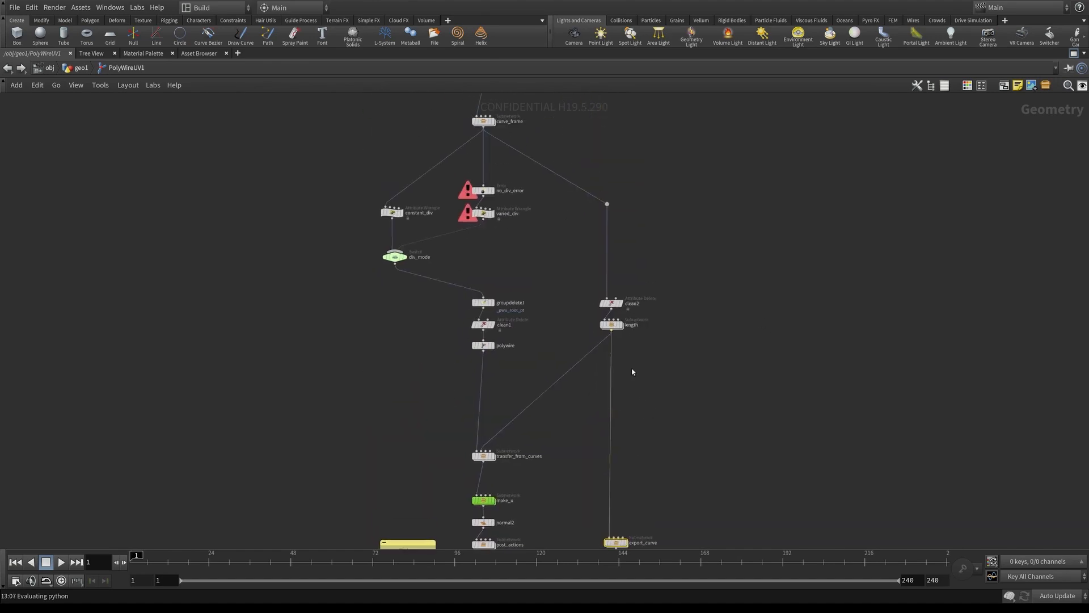
middle_drag(566, 304, 591, 181)
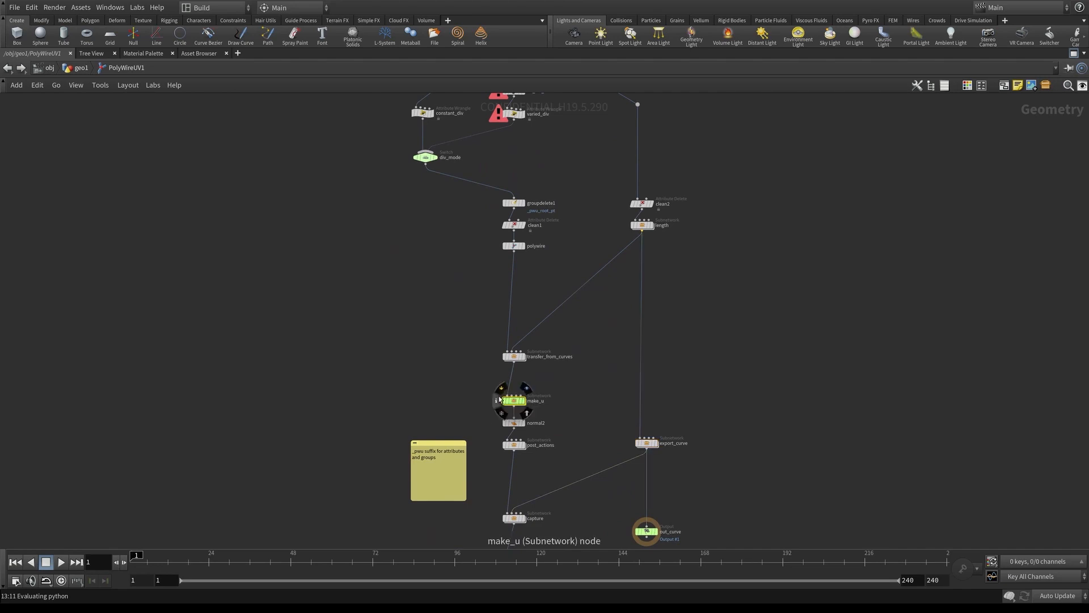
- Open the make_u subnetwork, enter walk_u inside it and examine its node chain down to the output
key(Return)
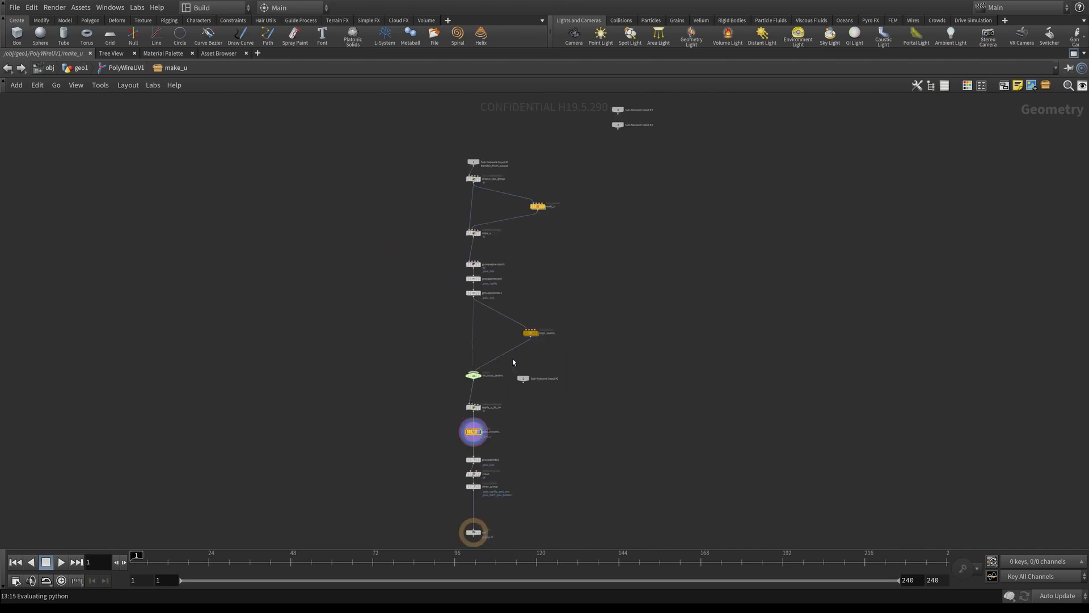
scroll(549, 370, up, 5)
drag(554, 337, 512, 249)
key(Return)
mouse_move(565, 444)
middle_down()
mouse_move(566, 346)
mouse_move(563, 458)
middle_up()
middle_drag(403, 341, 402, 282)
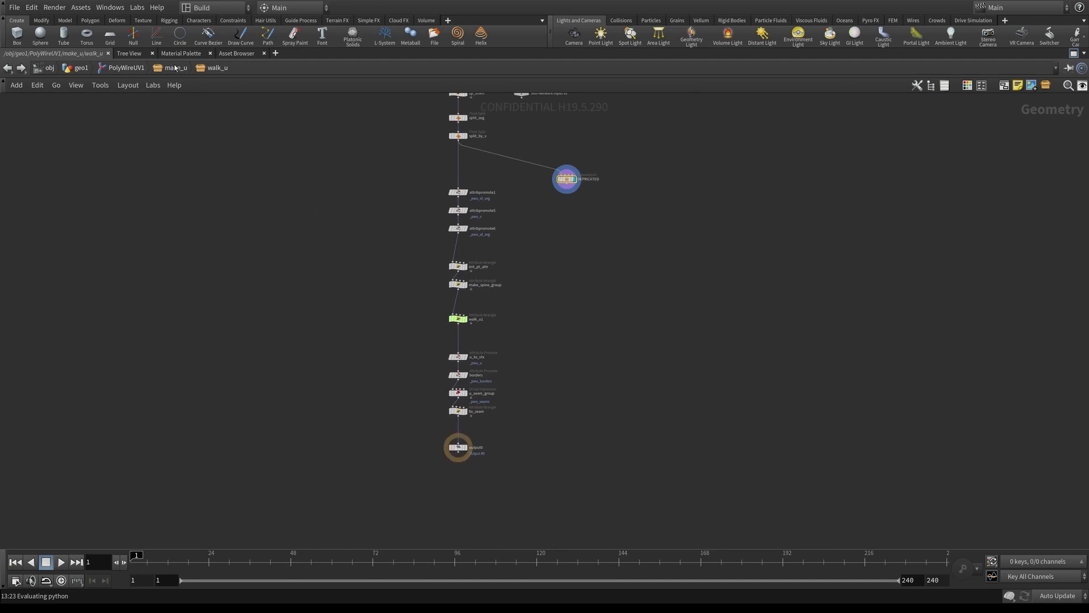
- Return to the make_u network and open its snap_seams subnetwork
click(175, 69)
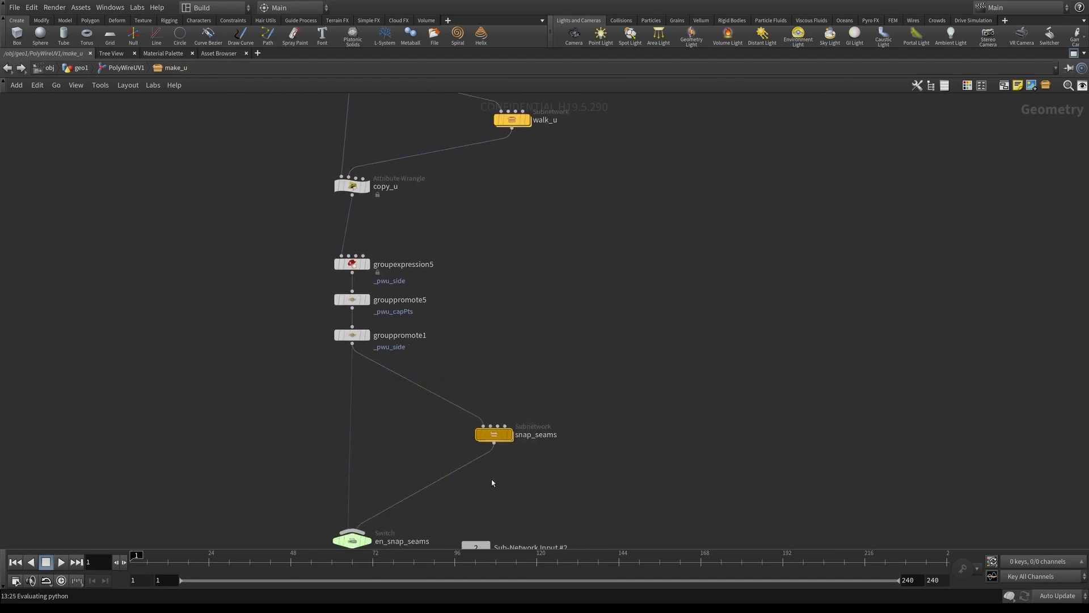
key(i)
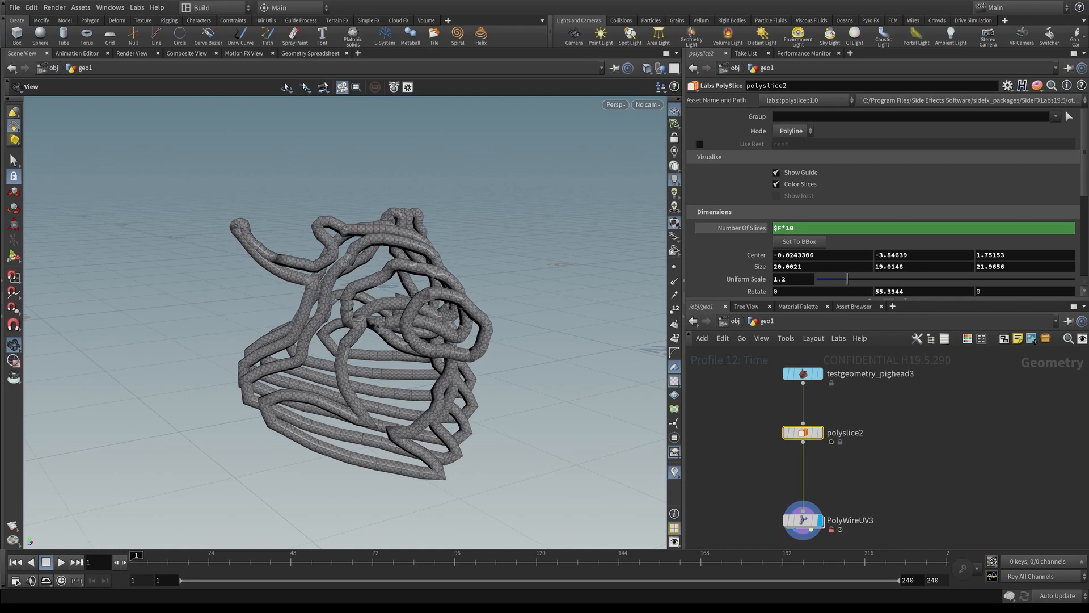
- Display the polyslice2 curves of the pig head, step a few frames forward and return to frame 1
drag(454, 398, 391, 402)
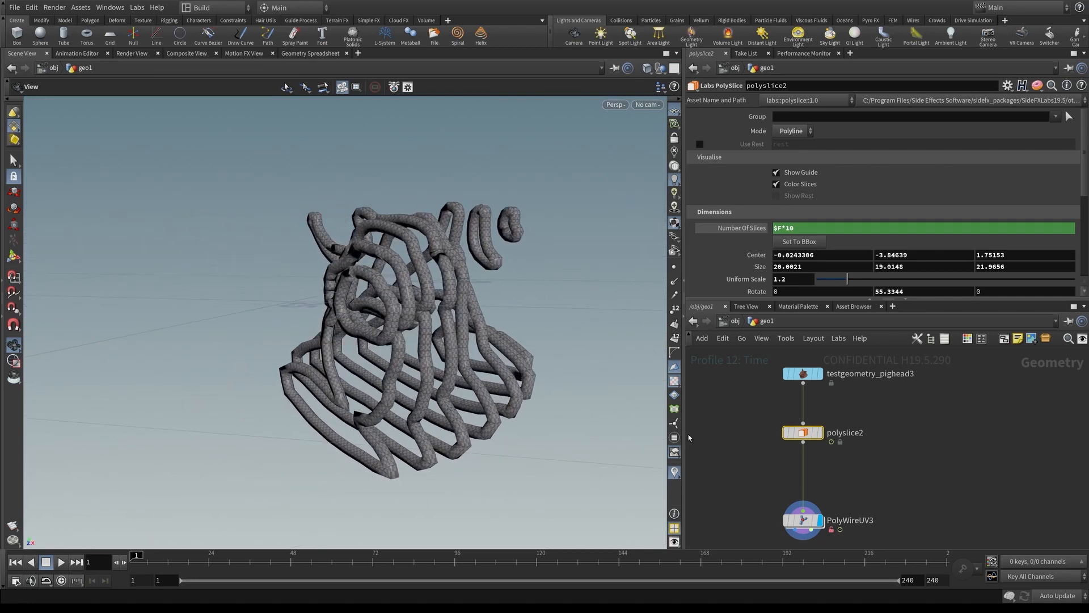
click(819, 434)
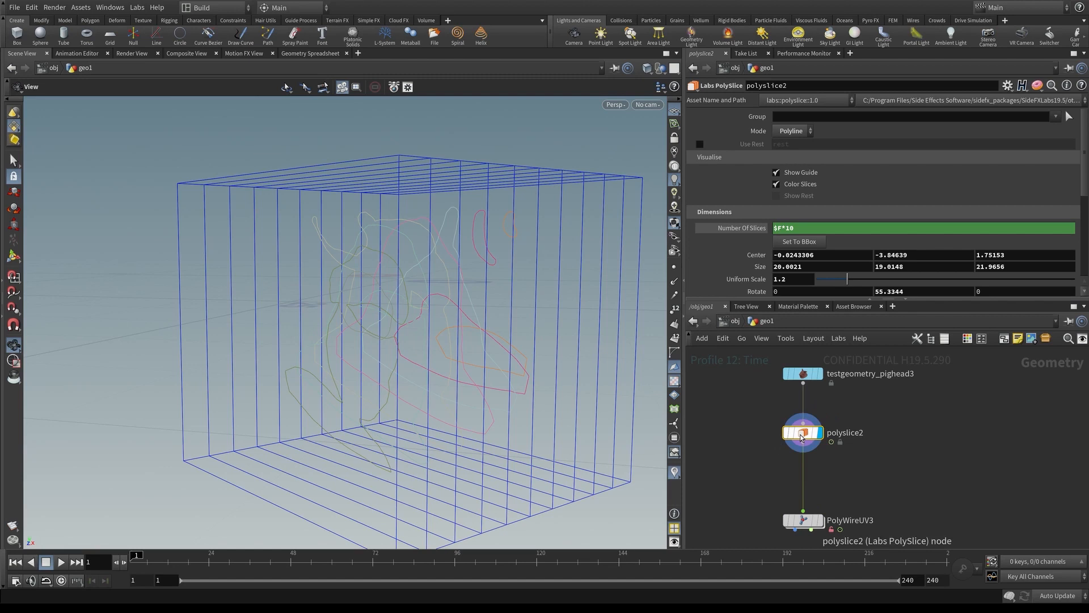
key(Right)
key(Right)
key(Left)
key(Left)
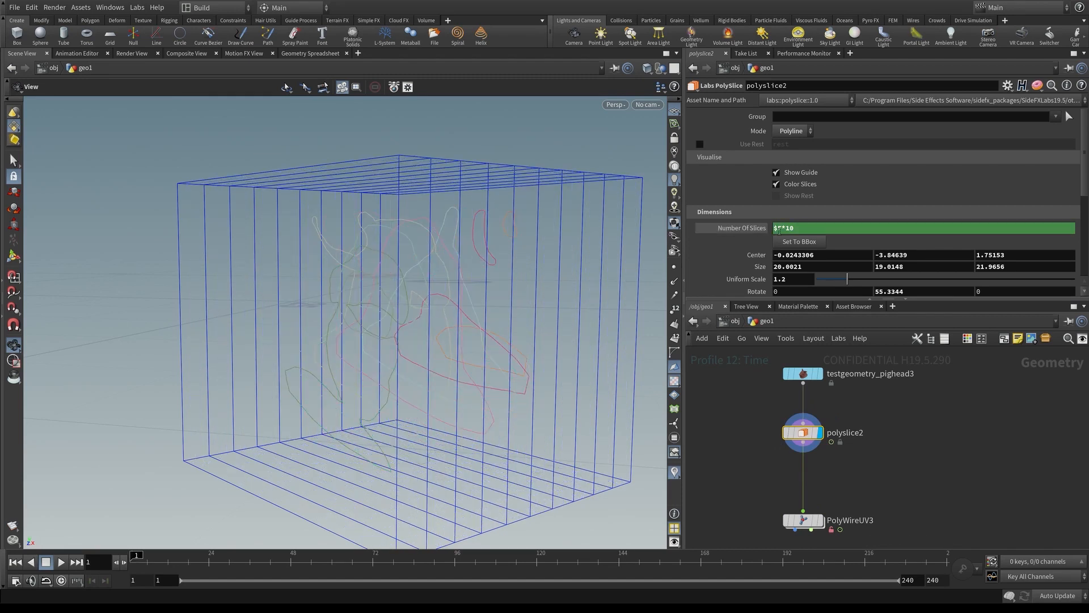
- Display and select PolyWireUV3, preview its mesh on the first few frames and return to frame 1
middle_drag(749, 499, 733, 460)
scroll(798, 486, up, 1)
click(806, 480)
click(787, 479)
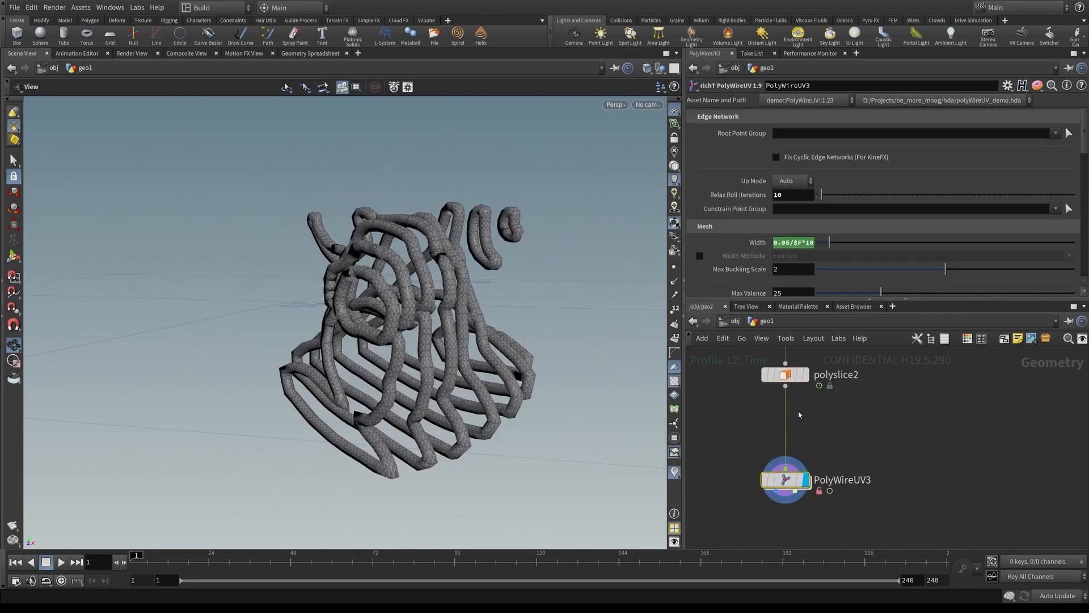
key(Right)
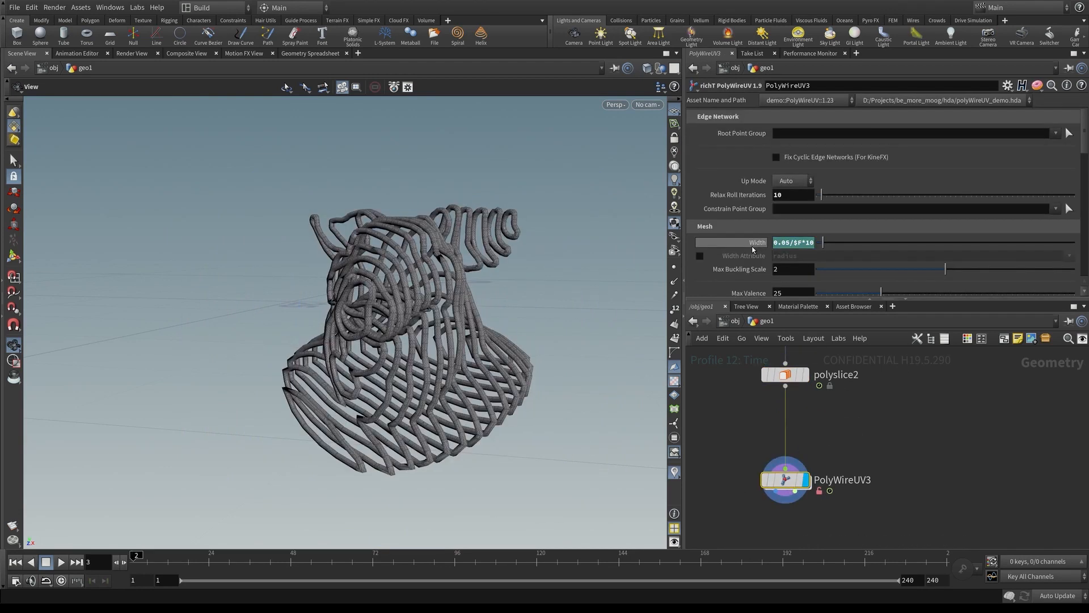
key(Right)
key(Left)
key(Left)
key(Left)
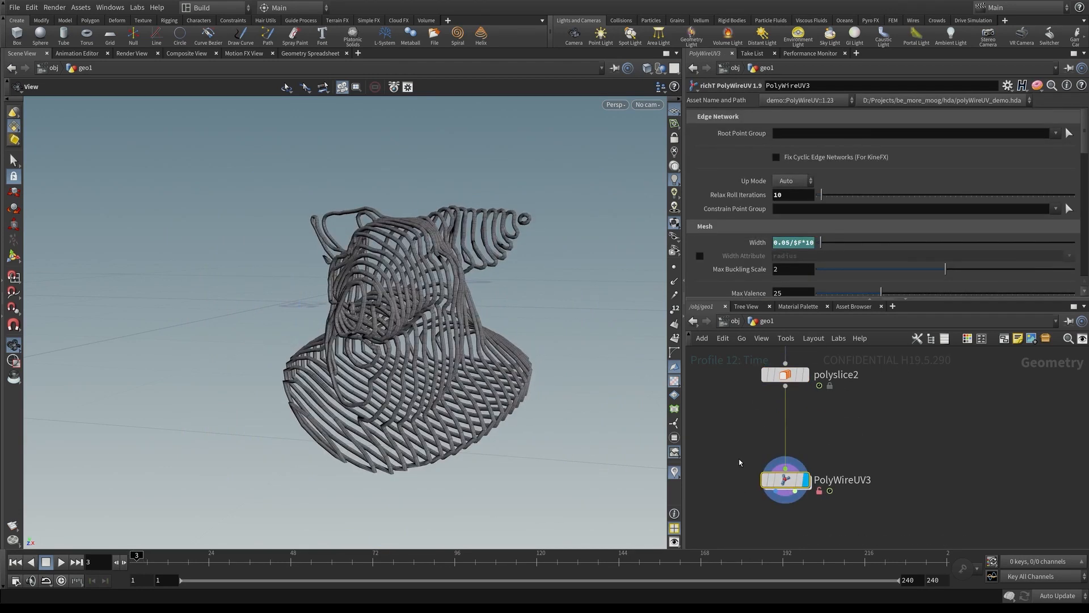
- Open the Performance Monitor and restart recording with a new profile
click(800, 54)
click(869, 66)
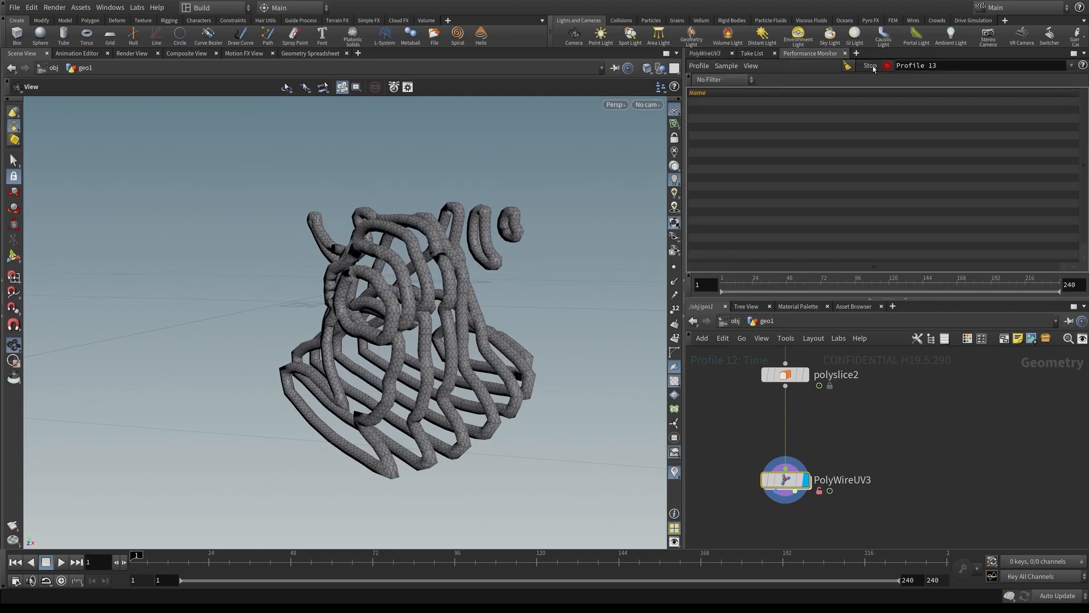
click(873, 68)
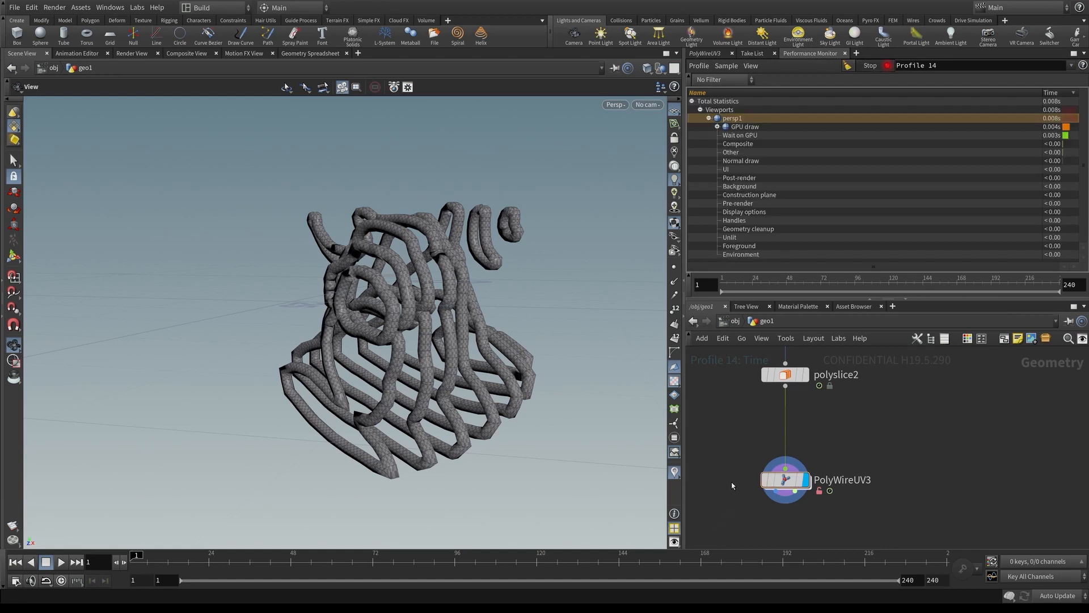
- Advance the timeline to frame 11 frame by frame to record PolyWireUV3's cook times
key(Right)
key(Right)
key(Right)
key(Right)
key(Right)
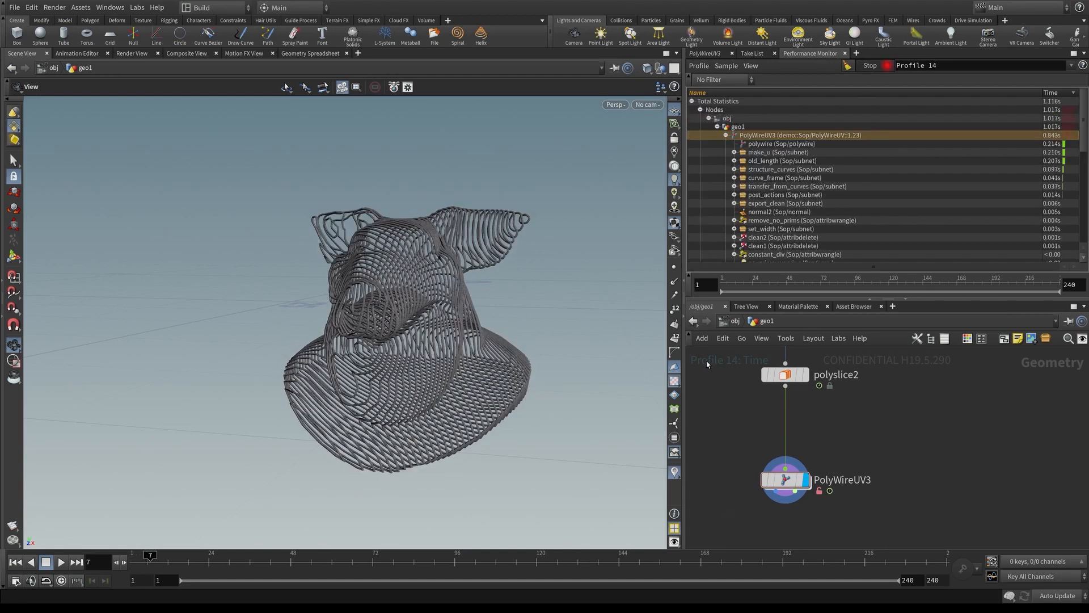
key(Right)
key(Right)
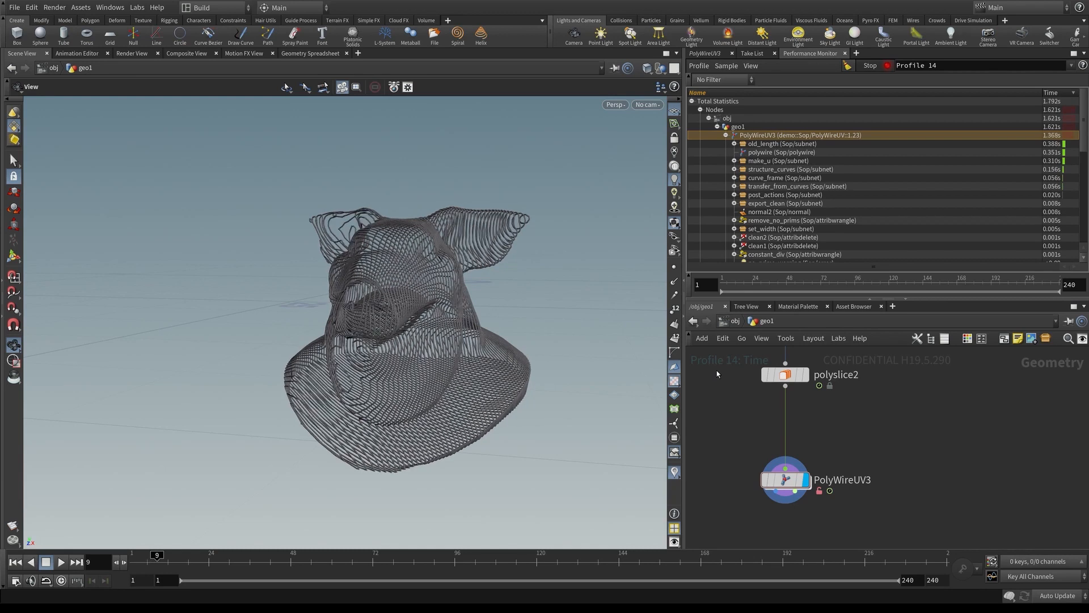
key(Right)
key(Right)
- Expand the old_length timings in the profile, advance to frame 14, then collapse old_length and keep it highlighted
double_click(756, 144)
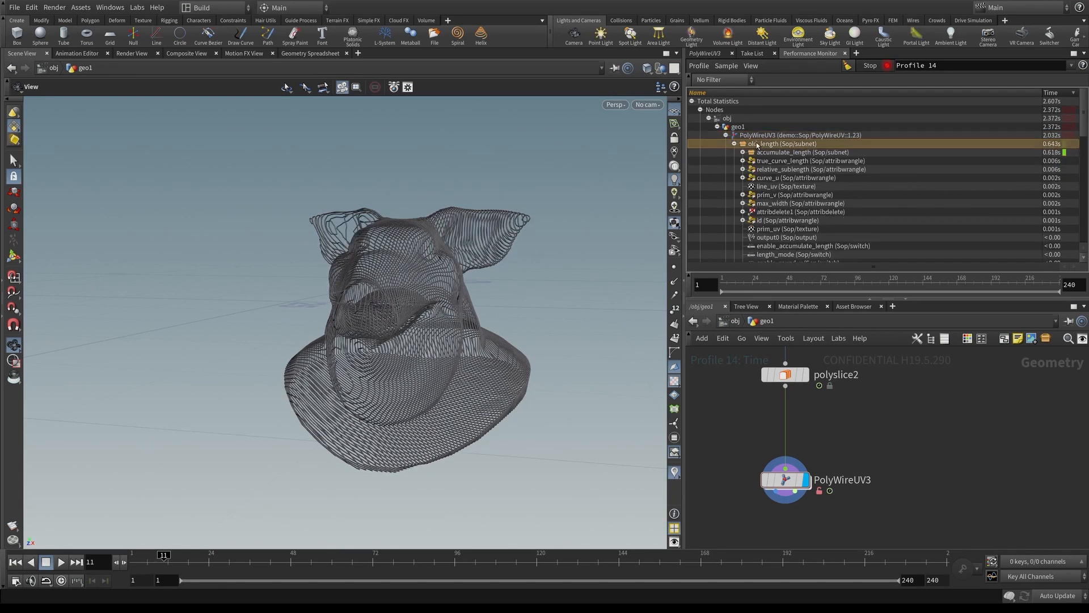
key(Right)
key(Right)
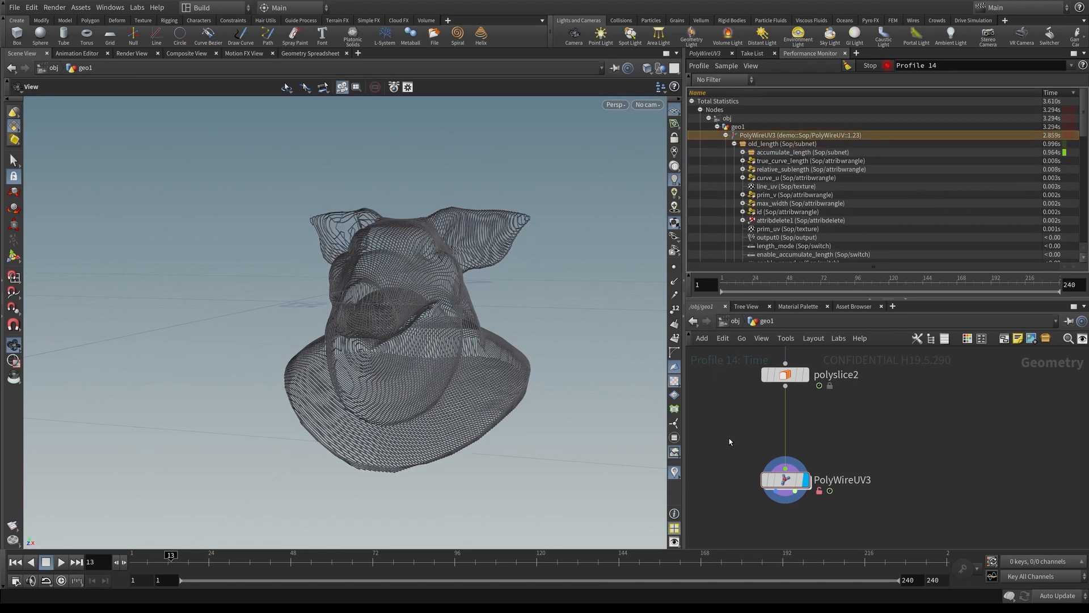
double_click(770, 144)
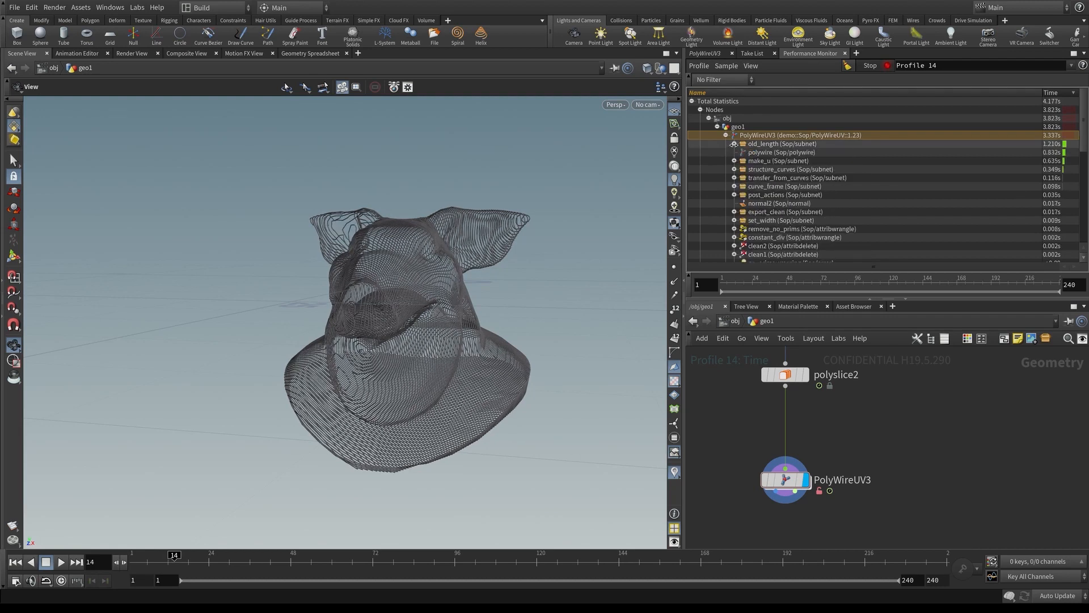
click(770, 144)
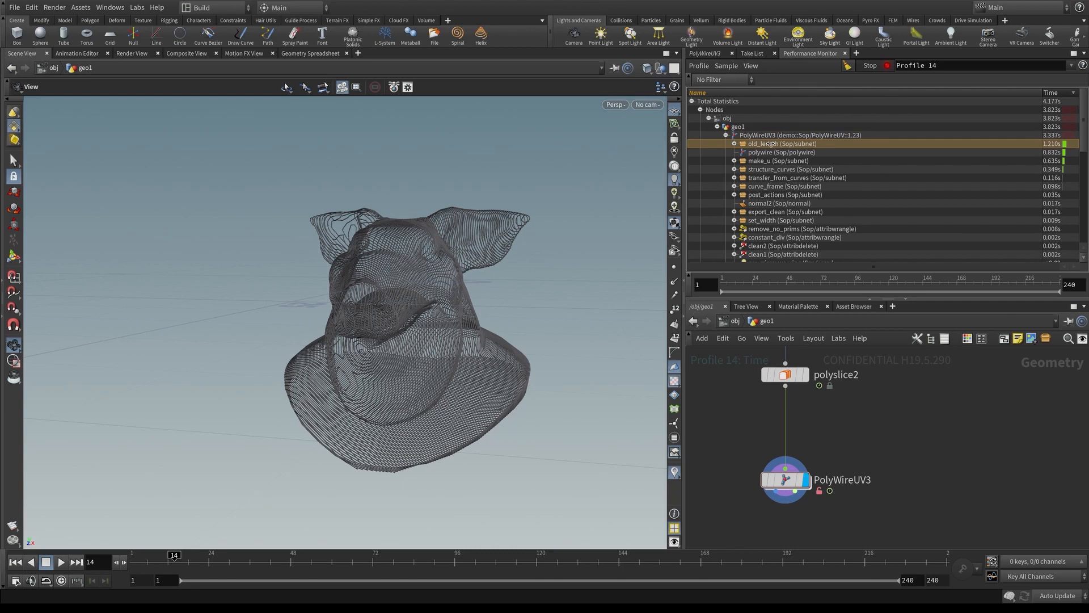
- Check the old_length and polywire timings, advance to frame 15 and stop recording the performance profile
double_click(770, 144)
click(783, 152)
key(Right)
double_click(770, 144)
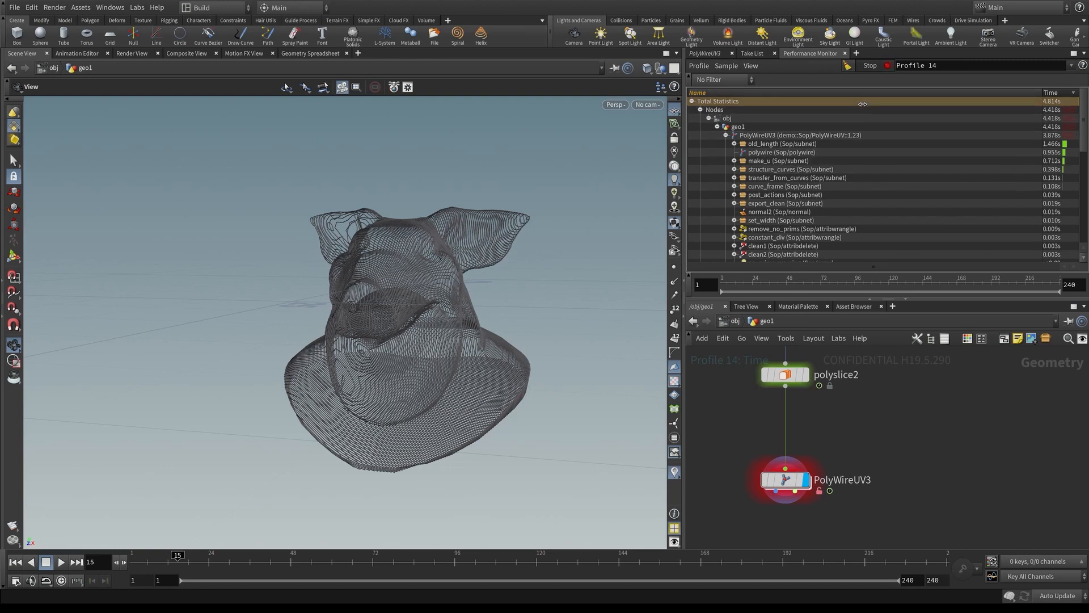
click(869, 64)
- Enter the PolyWireUV3 asset and open its old_length subnet
drag(715, 445, 763, 481)
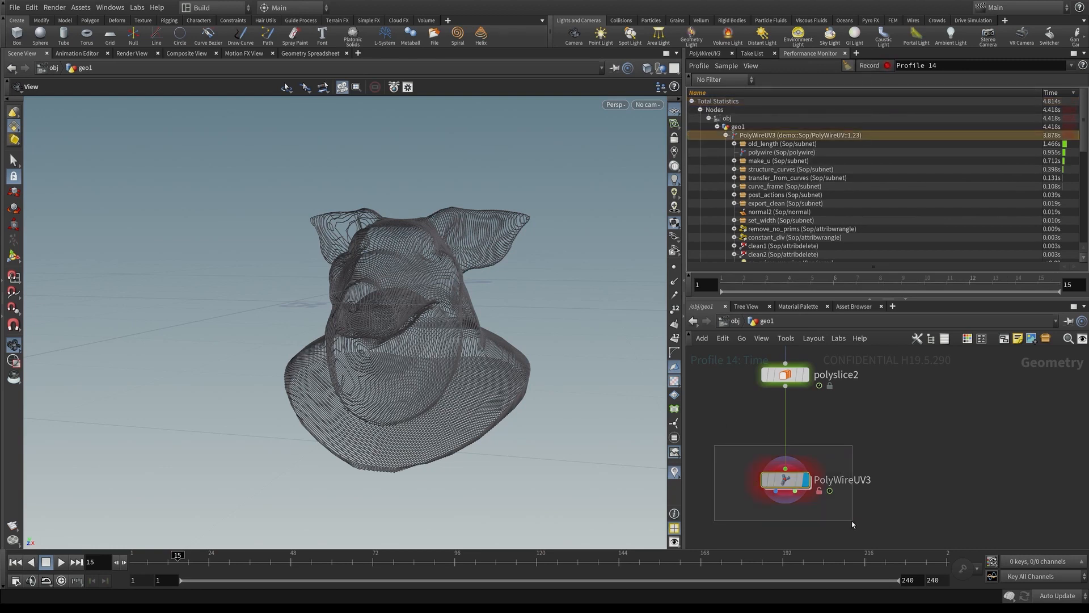
key(Return)
scroll(852, 424, up, 3)
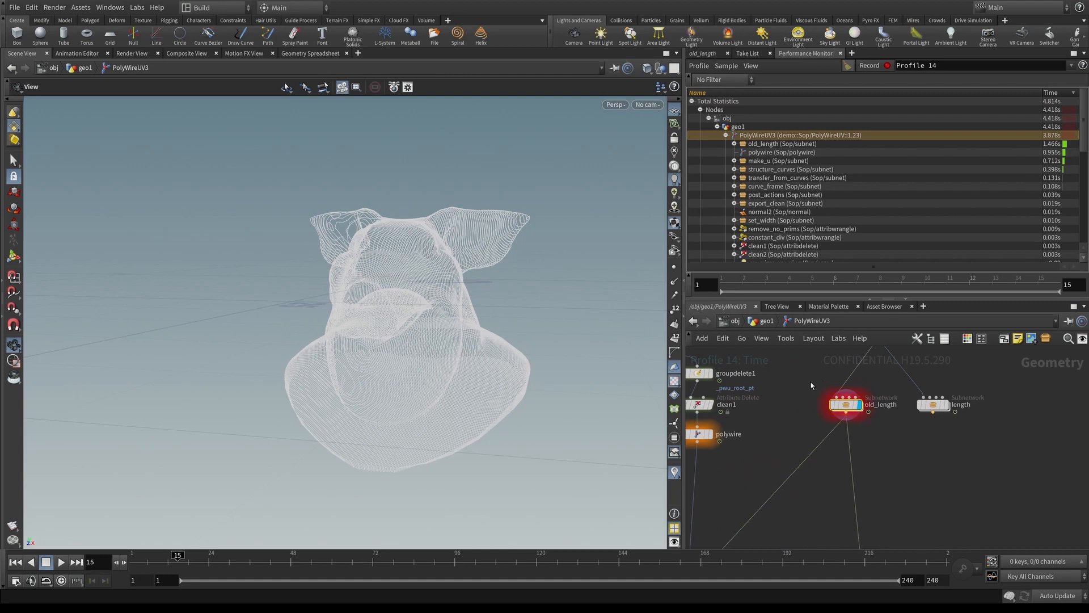
middle_drag(905, 456, 870, 518)
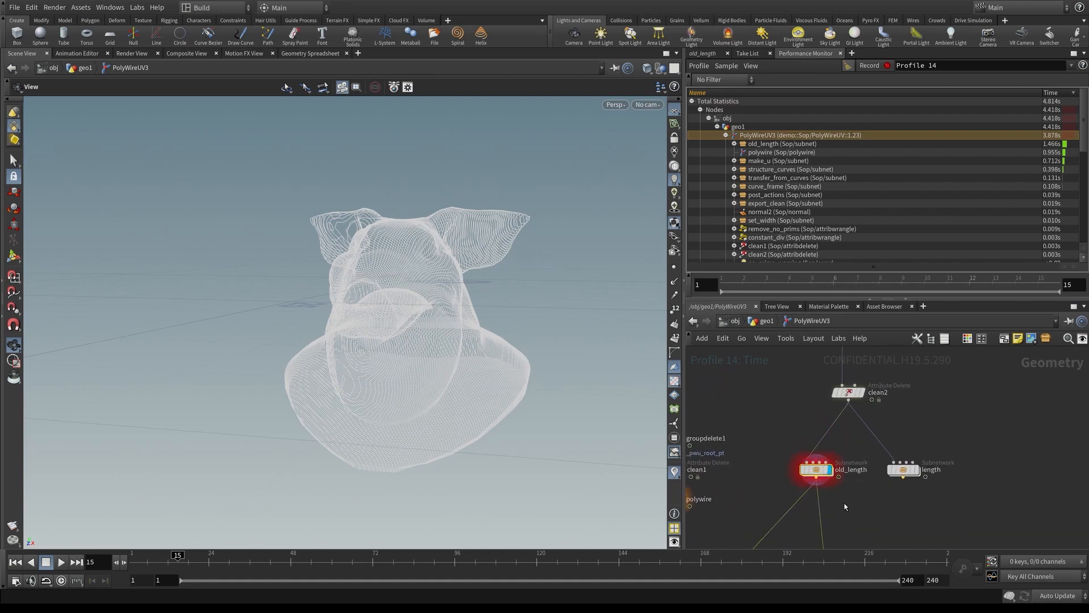
key(Return)
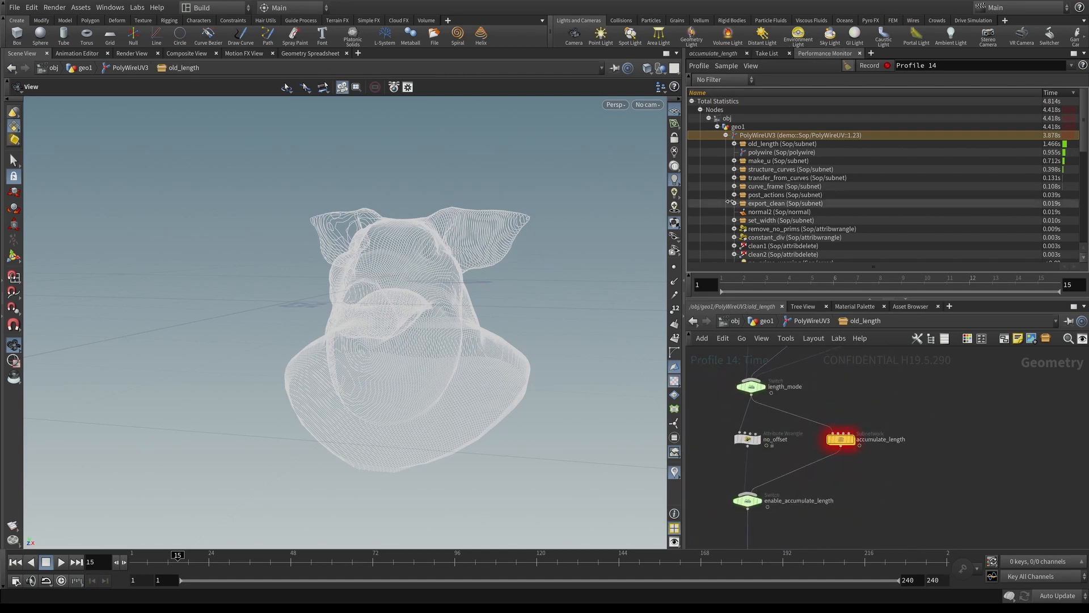
- Expand the old_length timings in the profile and examine the nested for-each loops inside the accumulate_length subnet
click(735, 143)
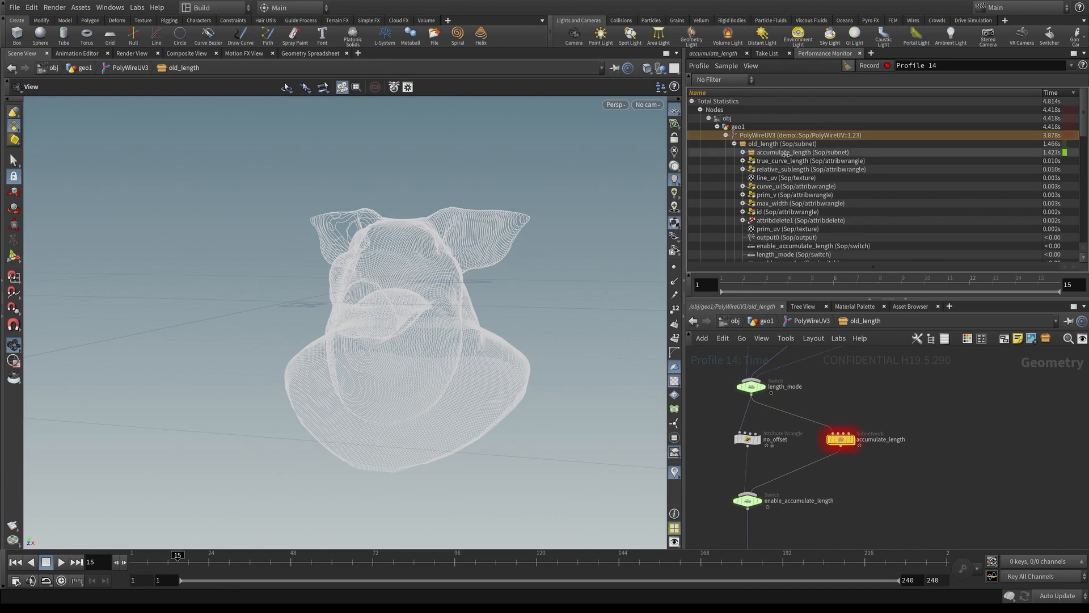
drag(827, 408, 881, 470)
key(Return)
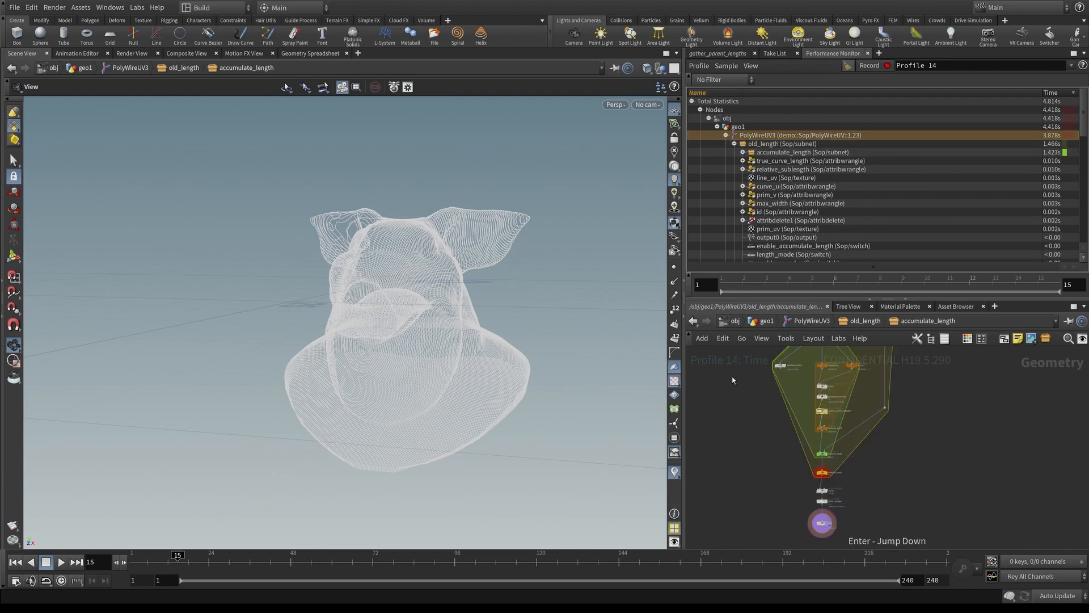
scroll(858, 456, up, 2)
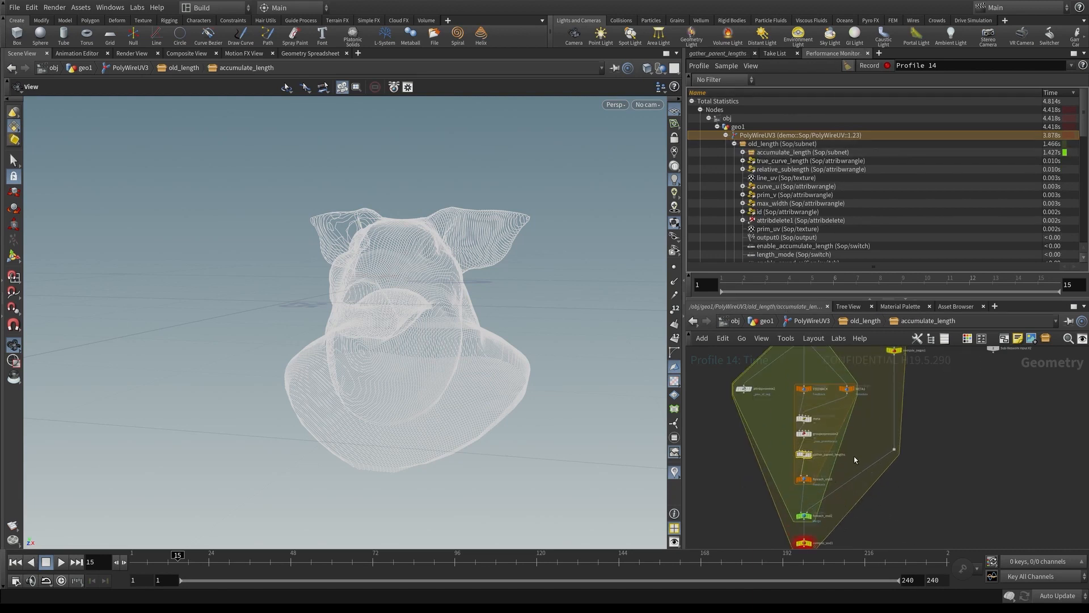
scroll(829, 457, down, 2)
scroll(827, 459, up, 1)
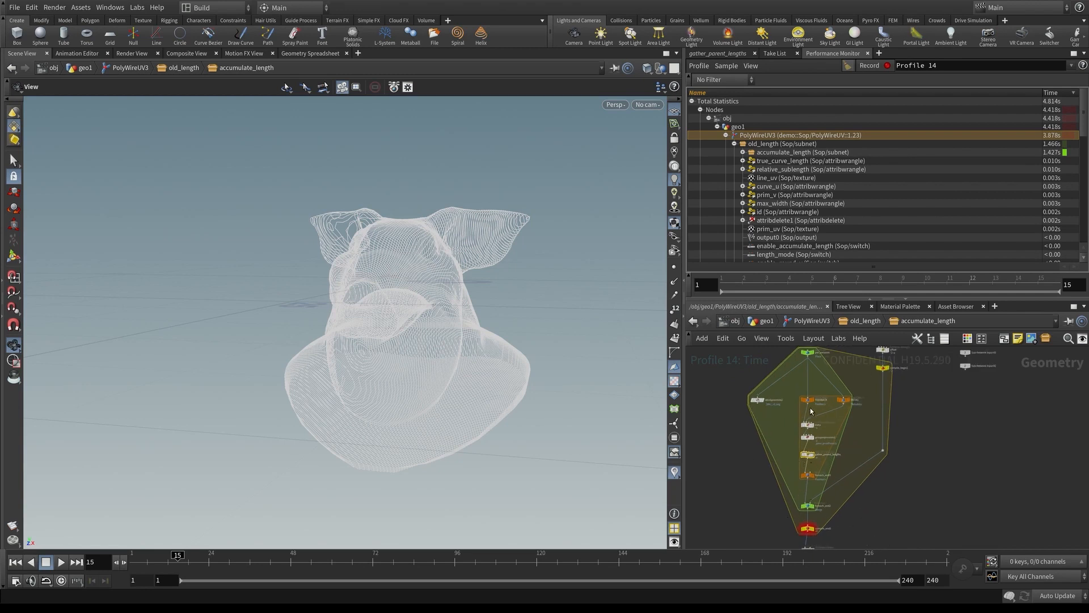
scroll(815, 449, up, 1)
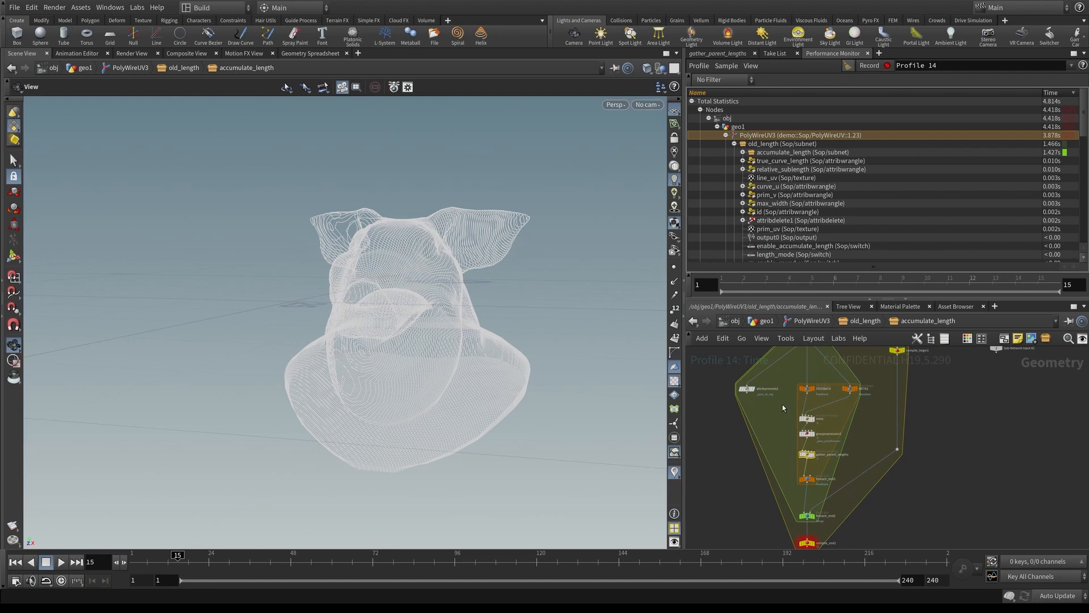
scroll(788, 413, up, 1)
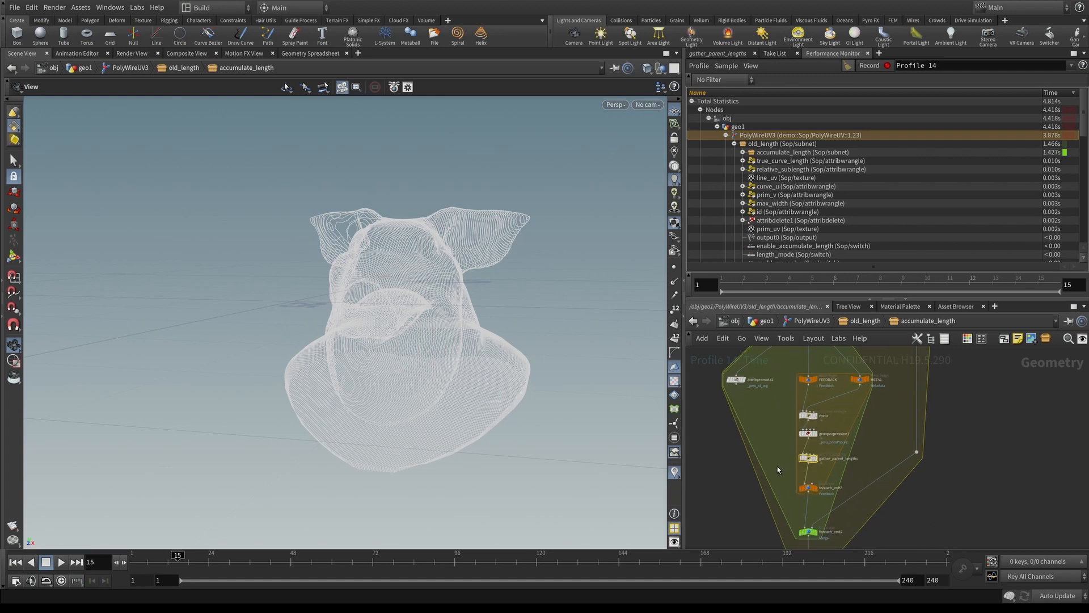
scroll(785, 438, down, 1)
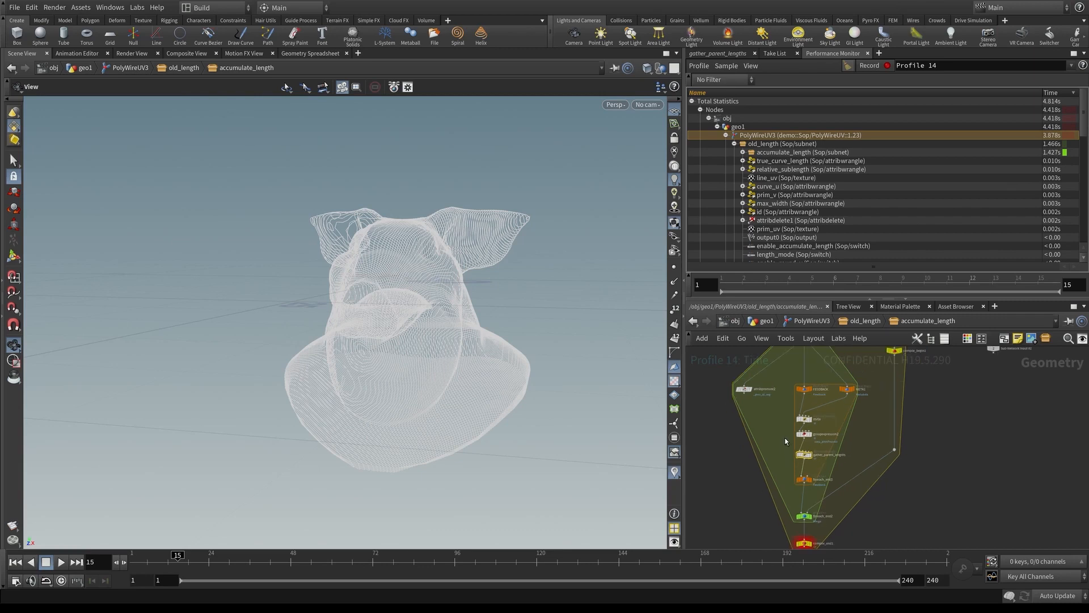
- Go back up to PolyWireUV3 and enter accumulate_length1 inside the length subnet
click(859, 321)
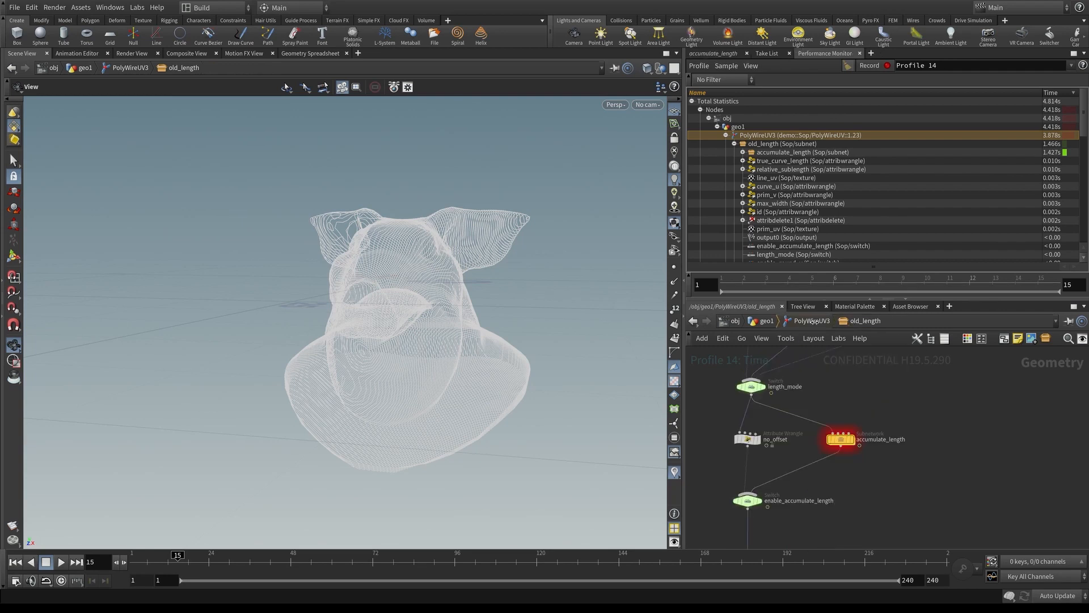
click(811, 321)
double_click(901, 469)
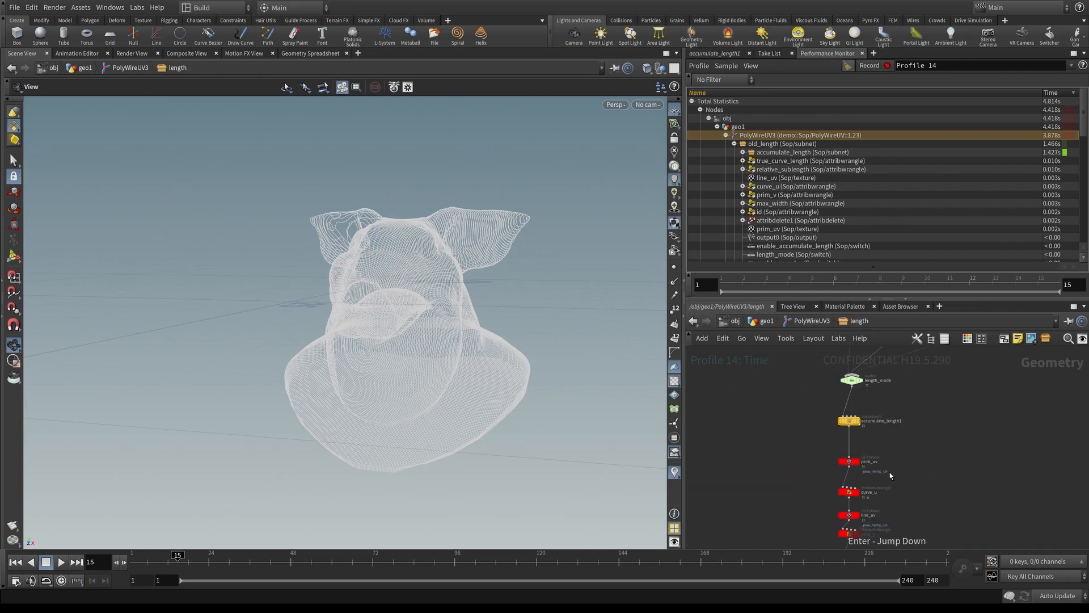
double_click(873, 429)
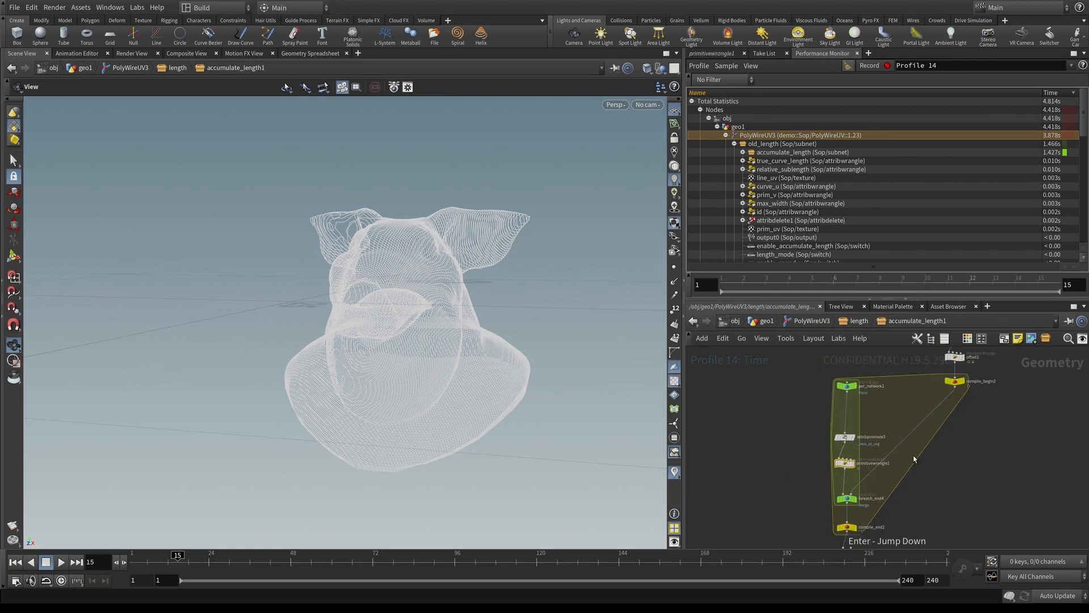
- Show the parameters of primitivewrangle1 and examine its VEX code that accumulates the segment offsets
drag(777, 455, 848, 479)
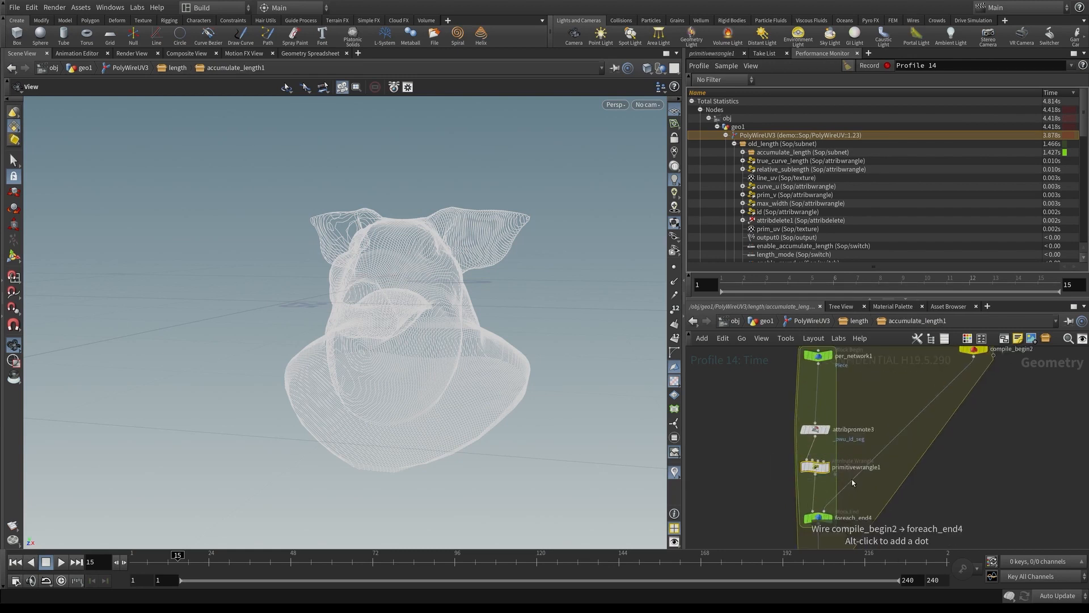
key(p)
middle_drag(765, 480, 703, 466)
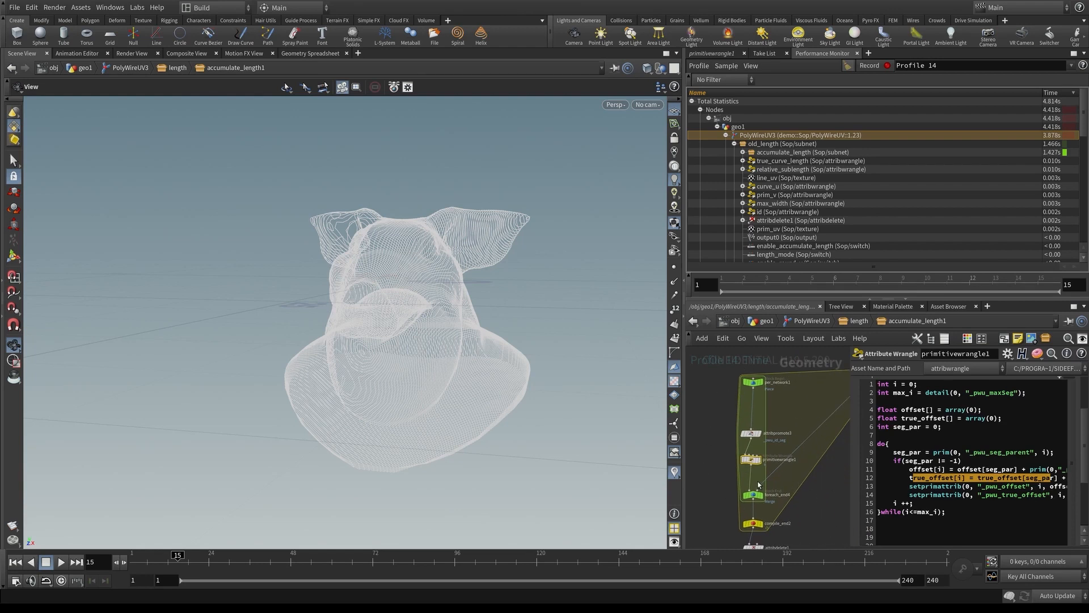
click(915, 486)
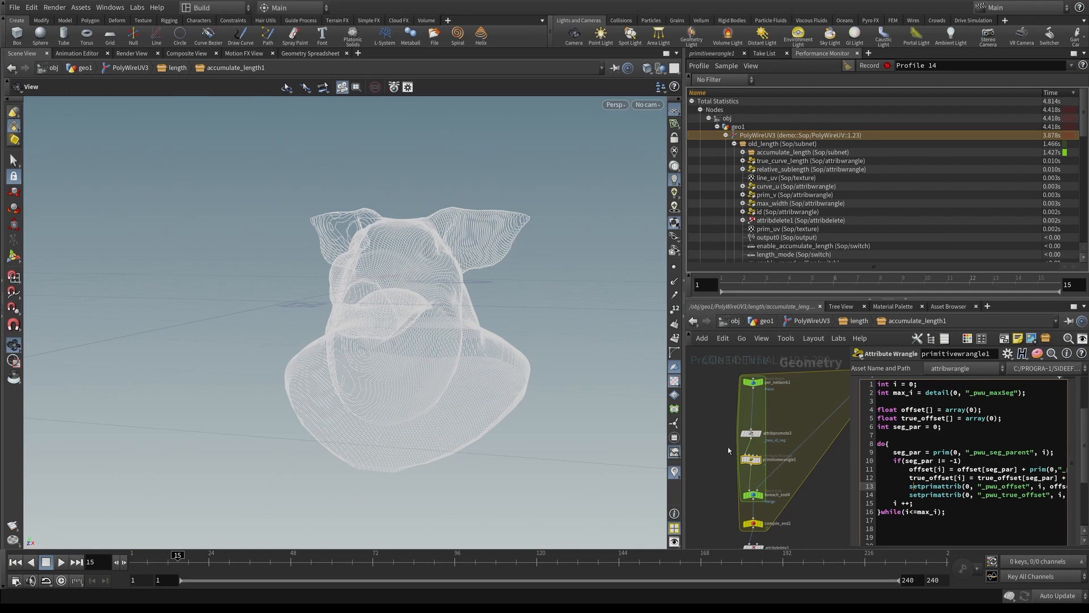
- Back inside PolyWireUV3, wire old_length and length into a new Merge node and display it
click(812, 320)
key(p)
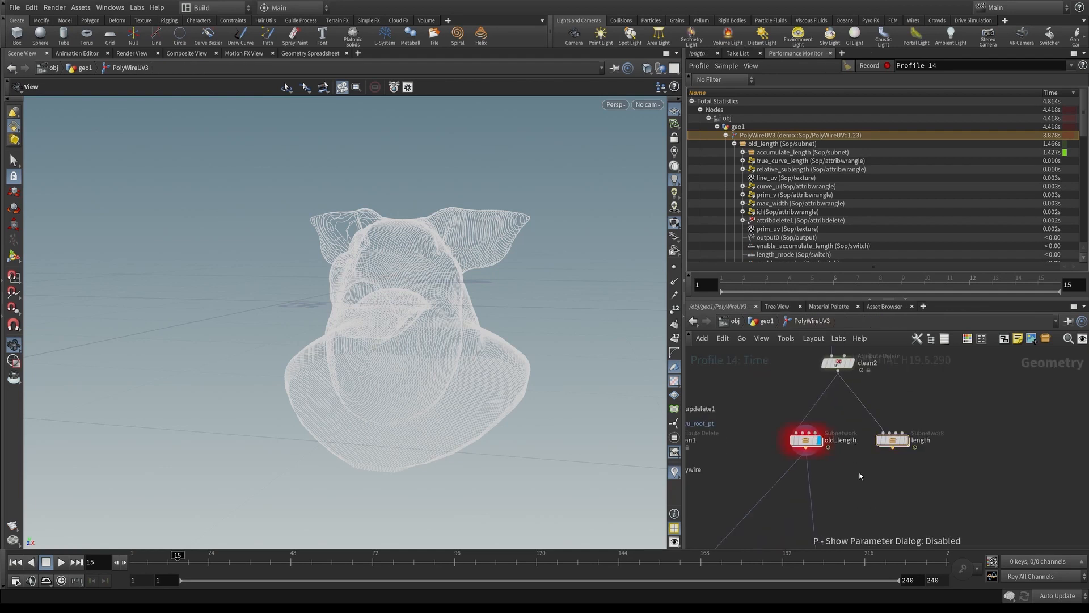
key(m)
click(848, 474)
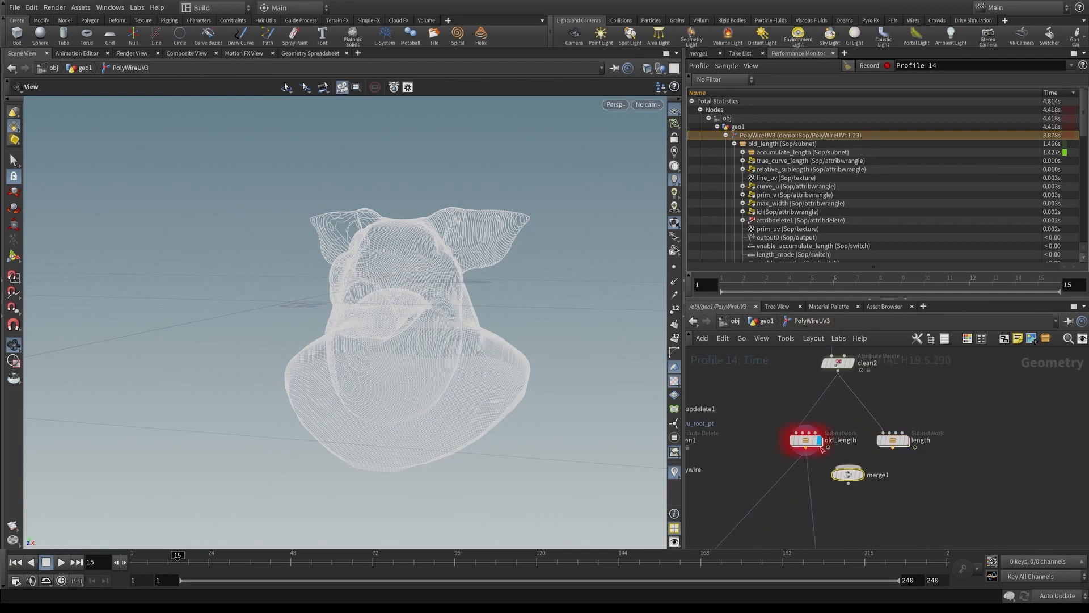
drag(806, 448, 870, 489)
click(863, 484)
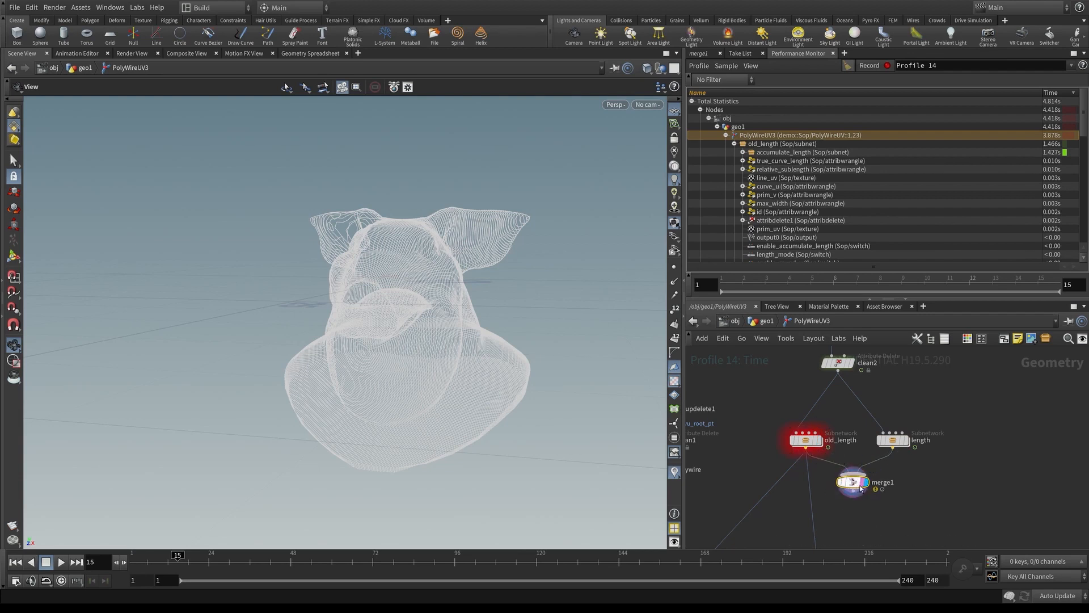
- Record a new performance profile while advancing to frame 22, and compare the old_length and length cook times
click(869, 65)
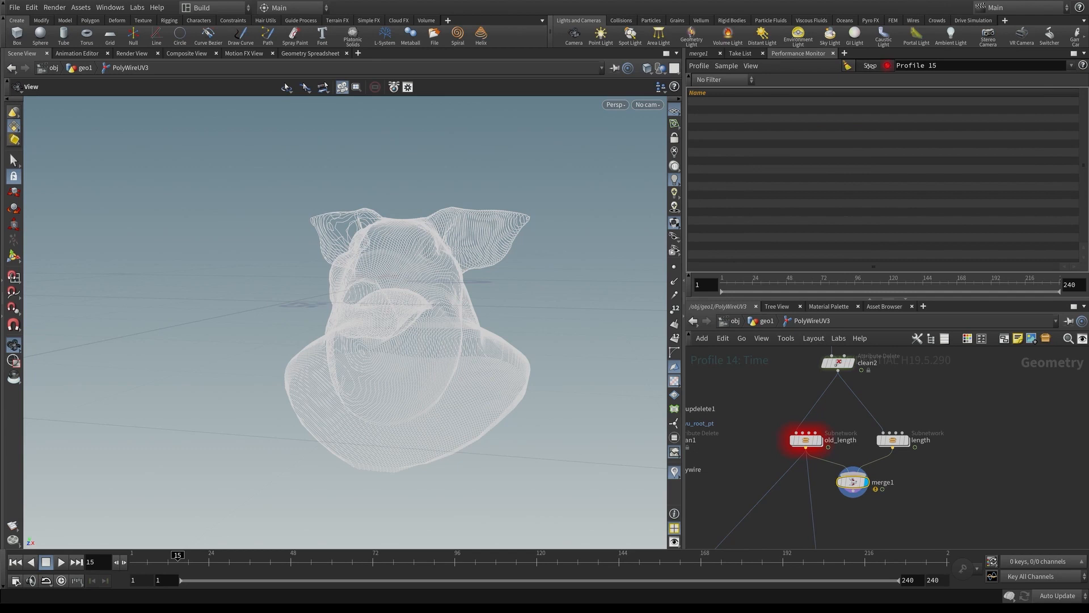
click(15, 561)
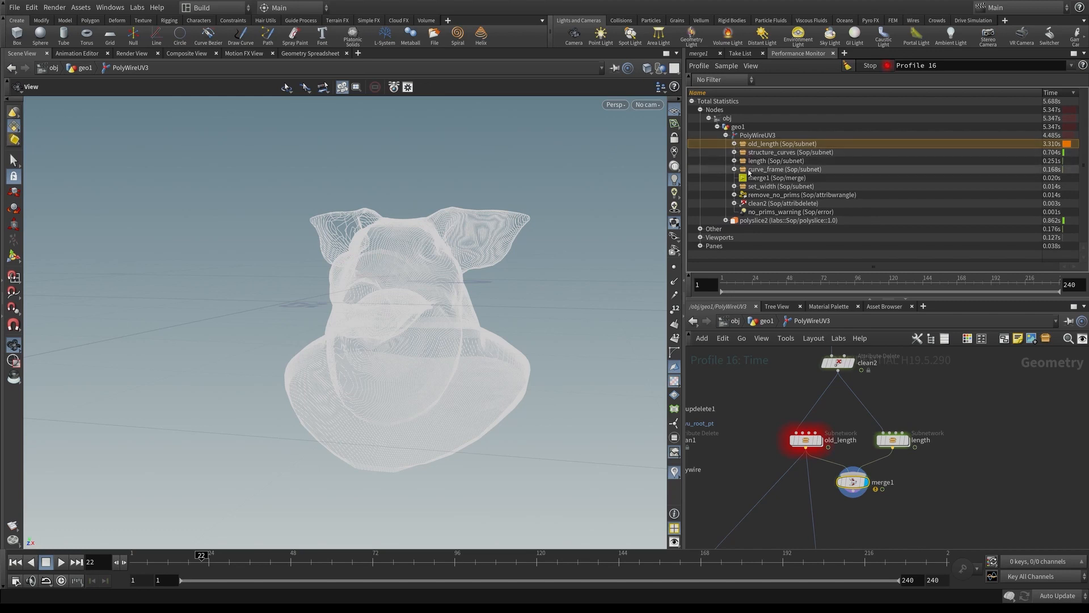
click(765, 144)
click(762, 162)
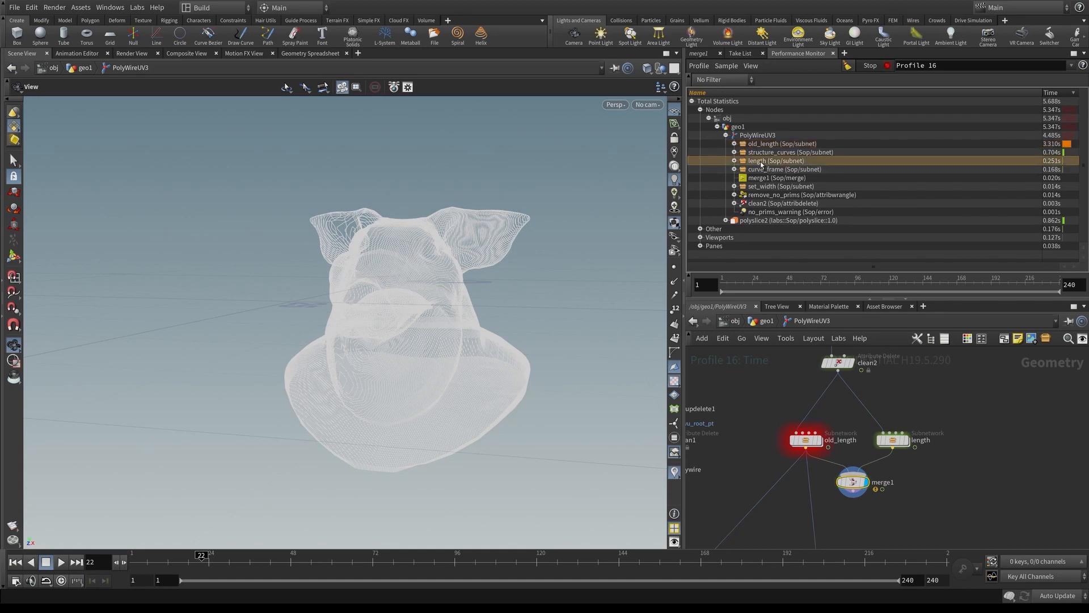
- Review the loop network of accumulate_length inside old_length and return to the PolyWireUV3 level
drag(764, 424, 834, 475)
key(Return)
drag(884, 504, 827, 405)
key(Return)
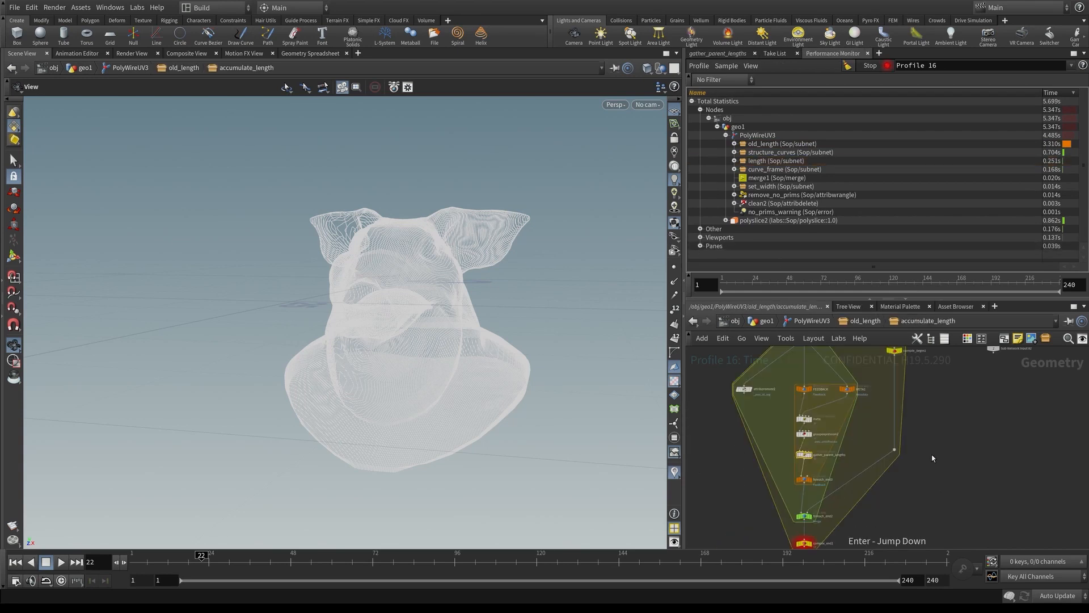
click(859, 322)
click(812, 321)
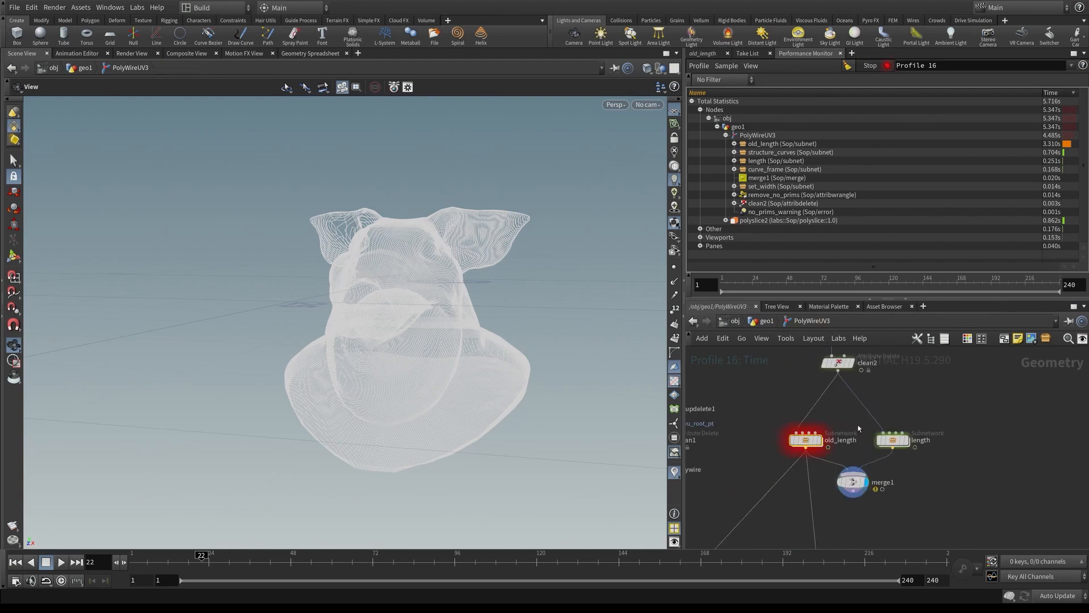
- Review the single-loop network of accumulate_length1 inside length and return to the PolyWireUV3 level
click(892, 441)
key(Return)
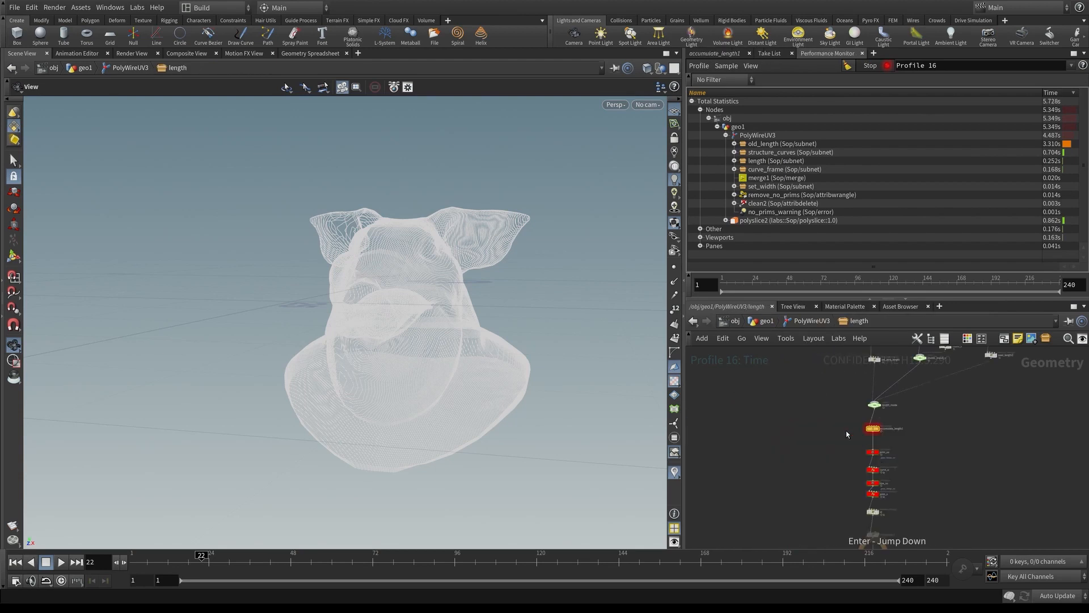
key(Return)
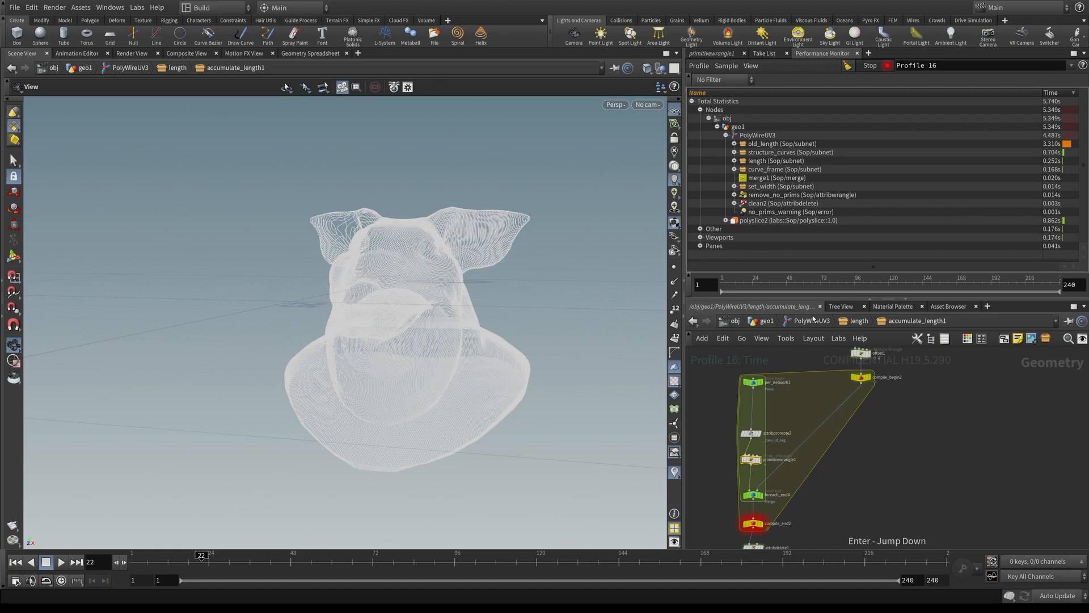
click(812, 322)
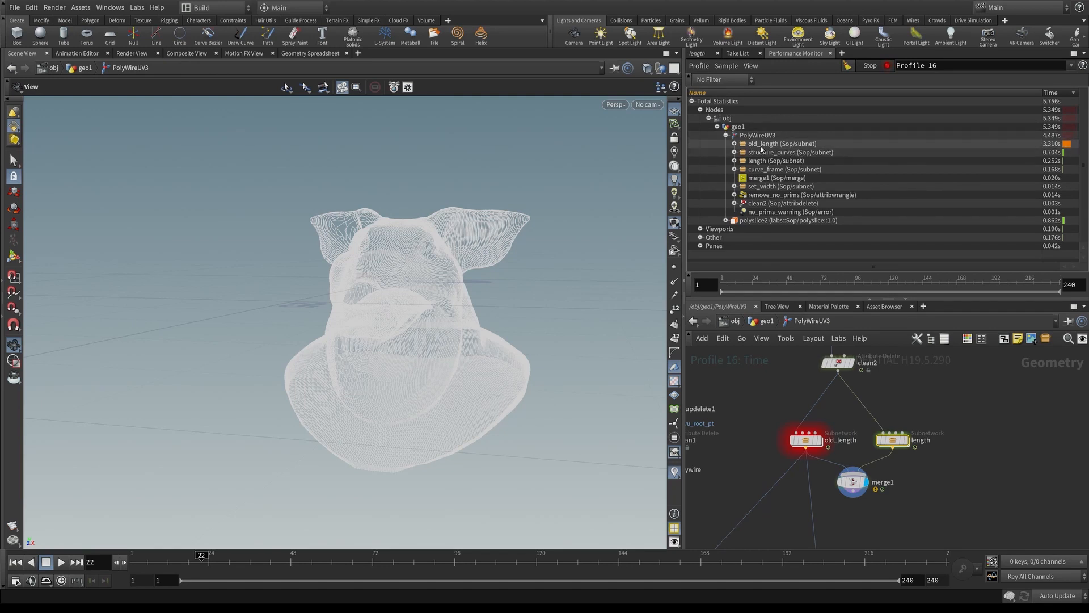
- Select the length and old_length subnets in turn and return to the geo1 network
middle_drag(904, 533, 926, 518)
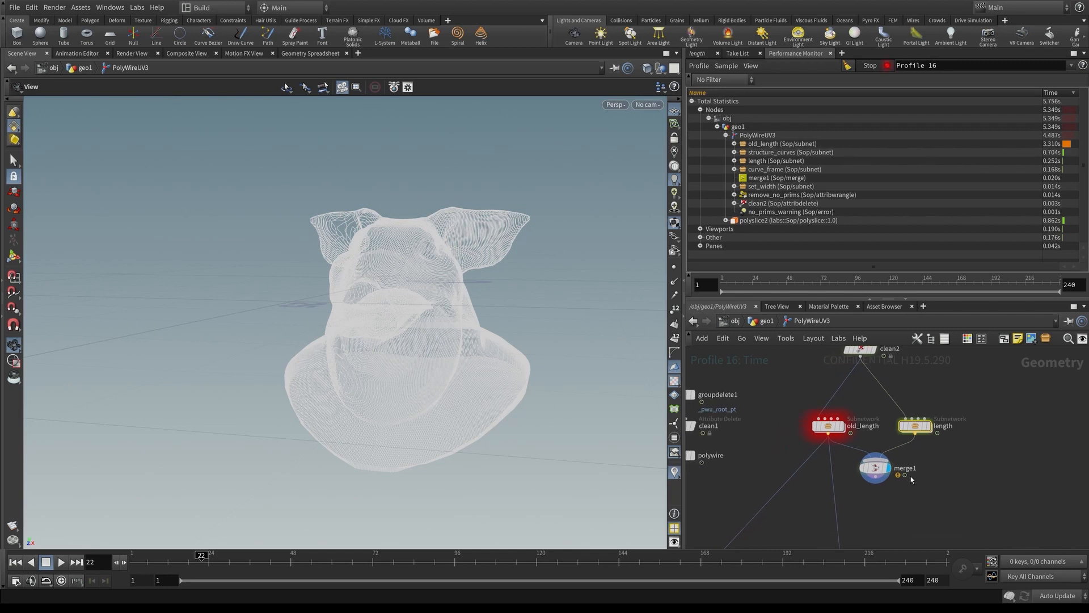
drag(874, 472, 873, 477)
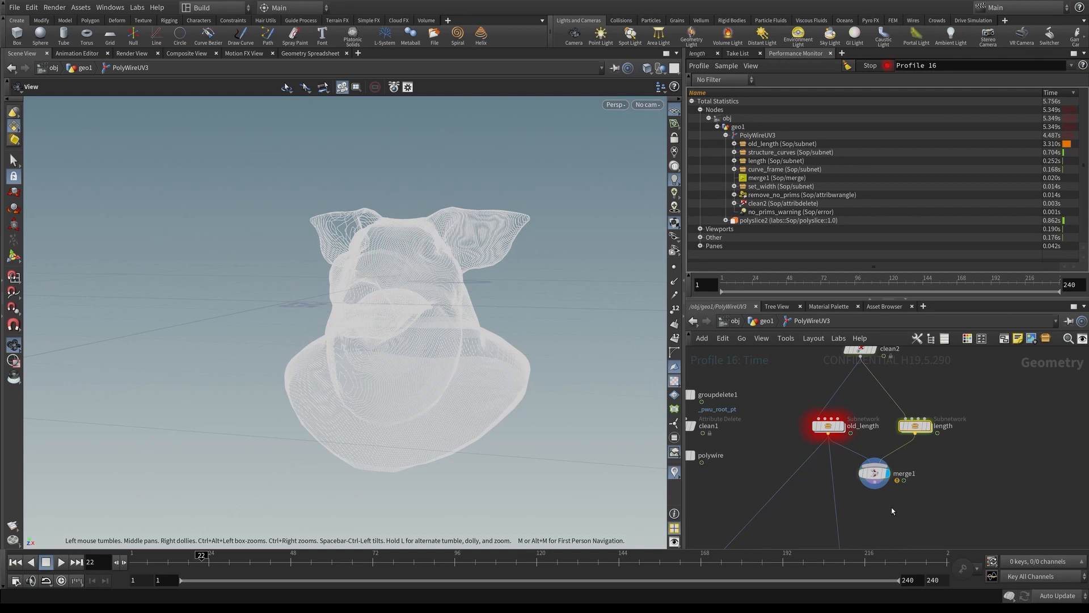
drag(833, 497, 915, 449)
drag(779, 487, 856, 412)
click(766, 321)
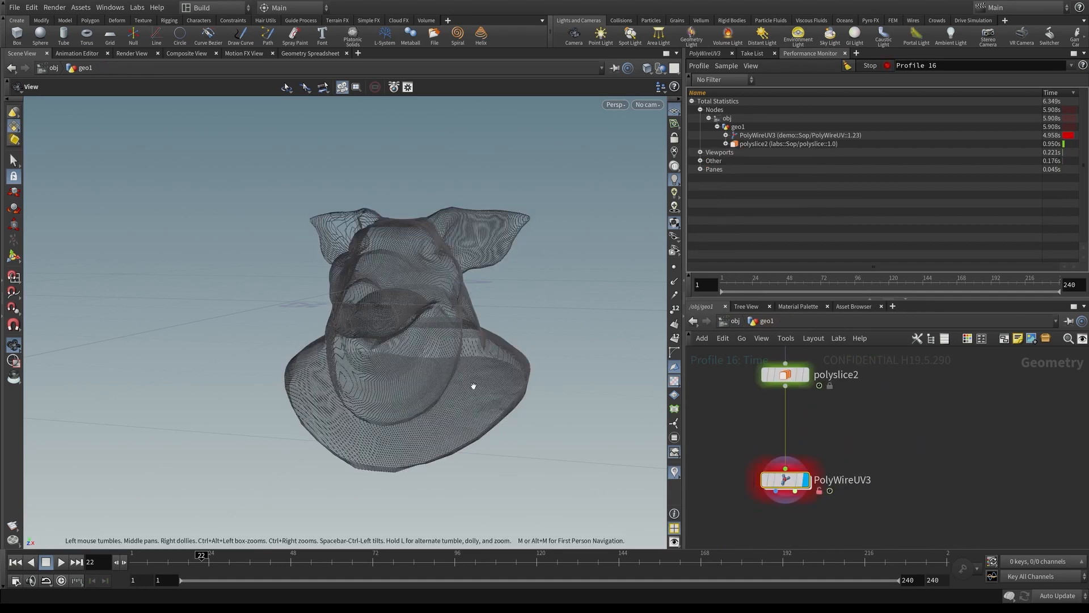
- Inspect the wire mesh of the pig head from the side up to frame 33, and view its UV layout
drag(522, 461, 431, 377)
right_drag(431, 377, 404, 378)
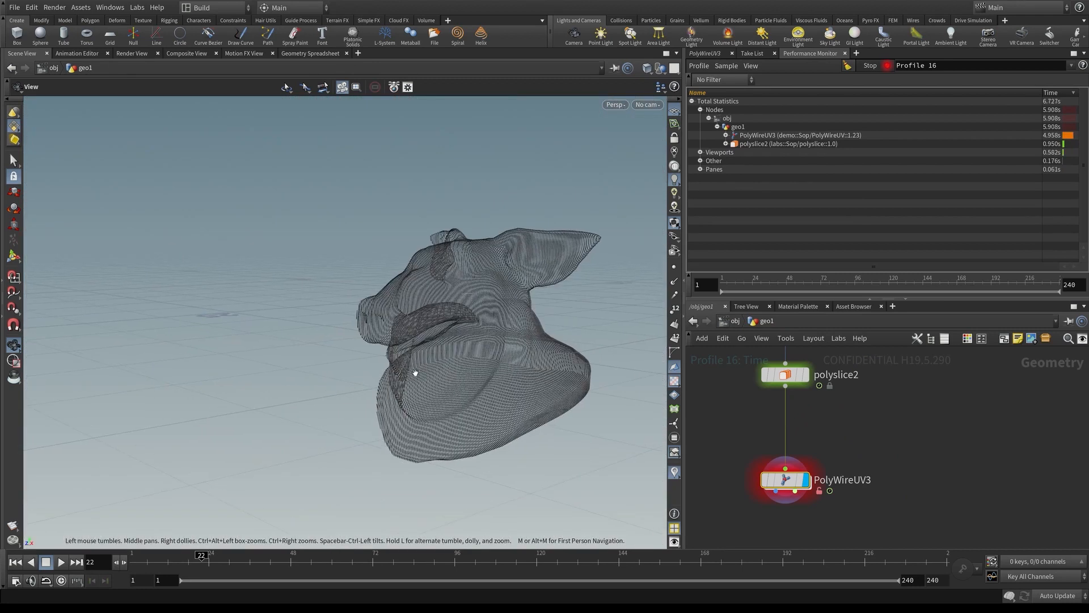
middle_drag(443, 372, 406, 367)
right_drag(406, 367, 454, 366)
middle_drag(454, 366, 390, 376)
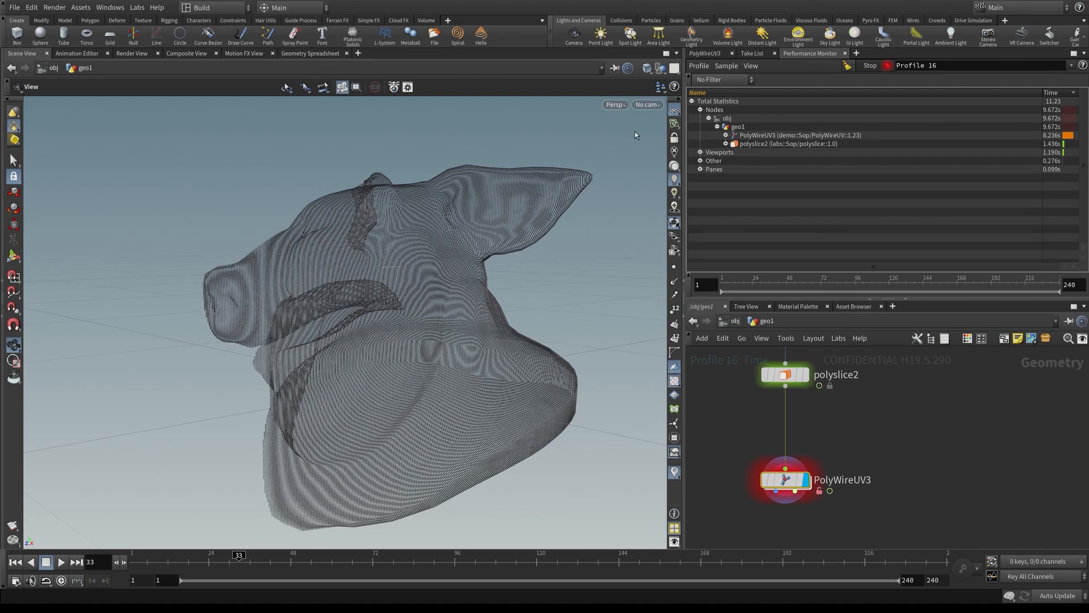
key(space+5)
right_drag(371, 330, 221, 329)
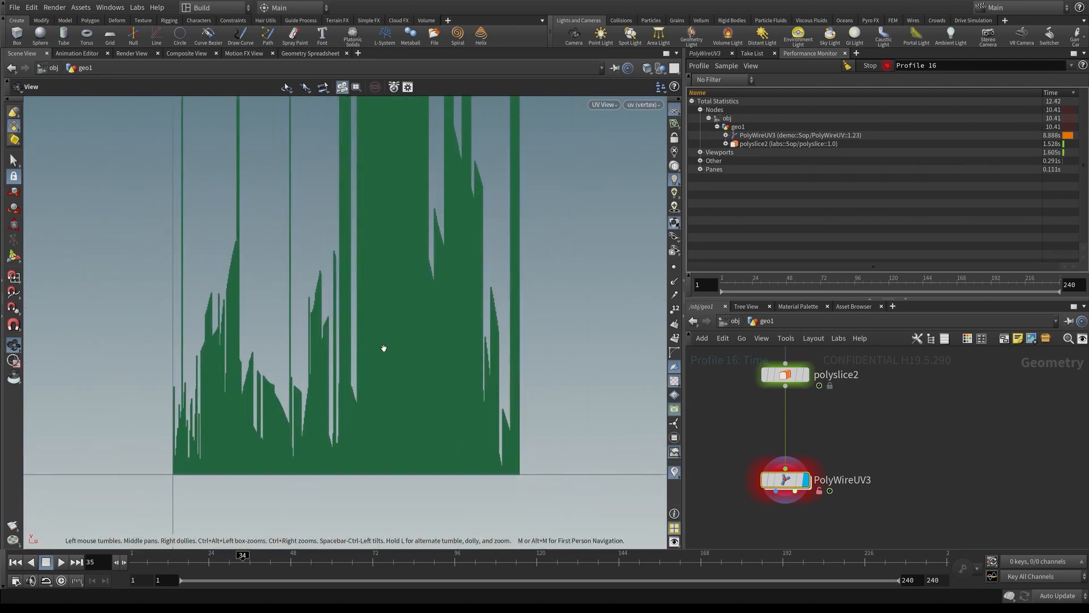
- Inspect the full height of the pig head's UV layout and stop the Profile 16 performance recording
right_drag(384, 348, 404, 350)
middle_drag(518, 338, 516, 399)
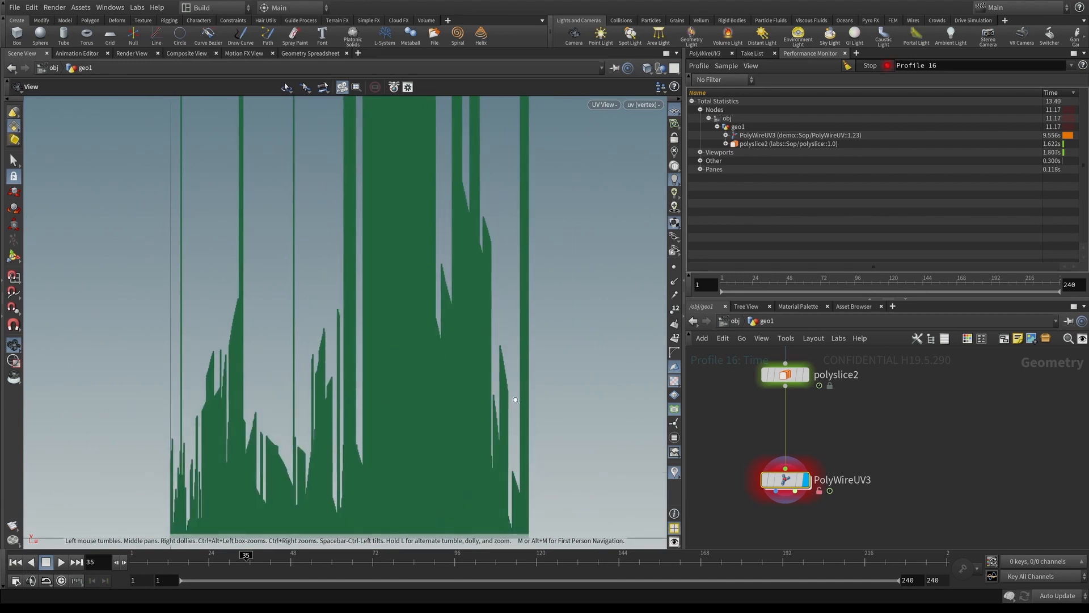
right_drag(516, 399, 381, 398)
middle_drag(380, 398, 436, 420)
right_drag(437, 420, 401, 377)
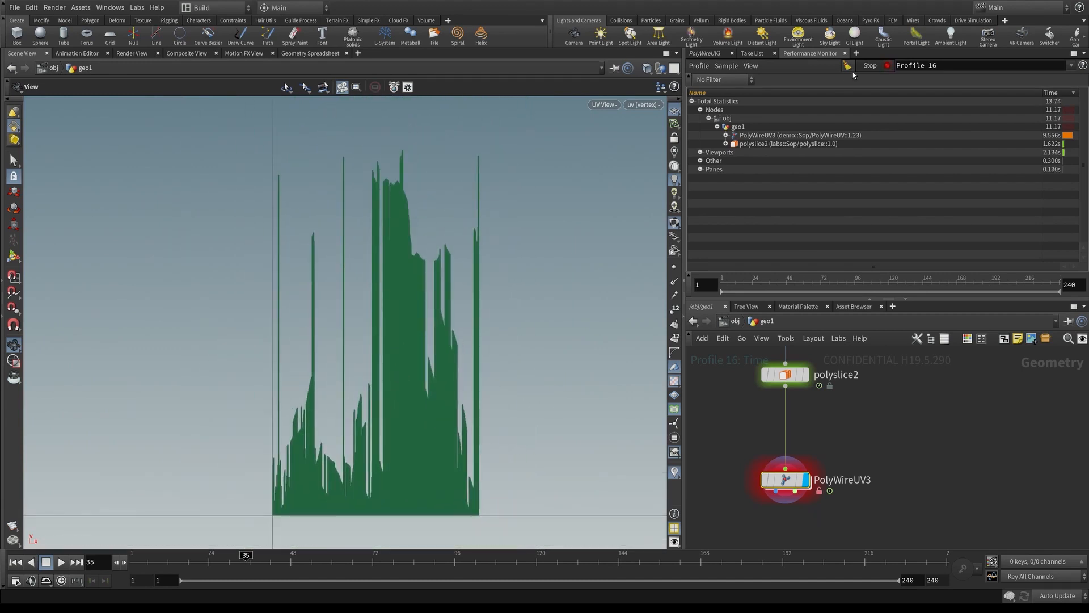
click(870, 65)
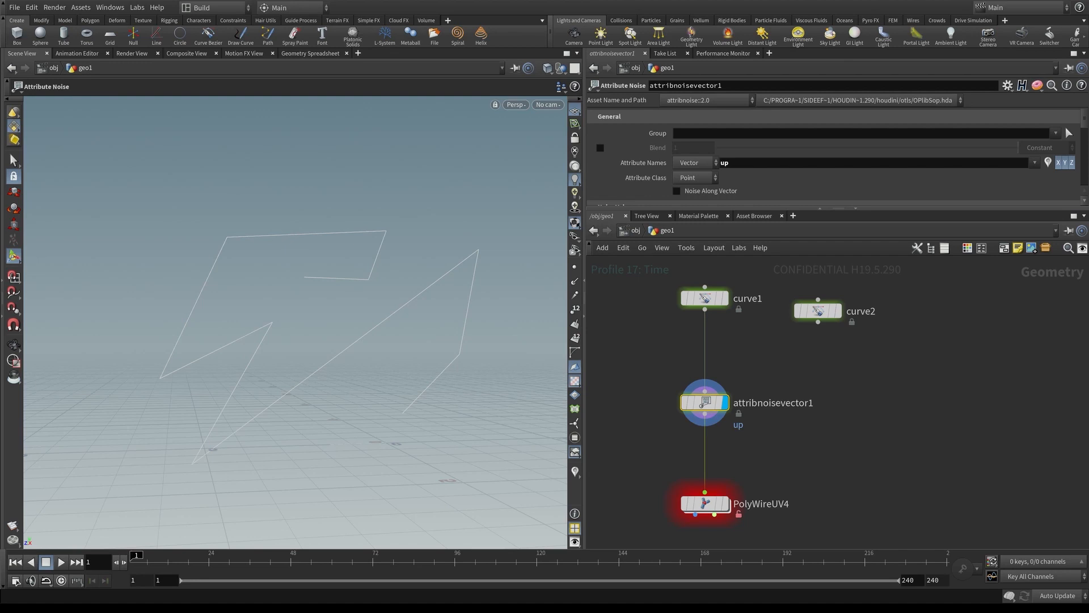
- Check attribnoisevector1's curve against PolyWireUV4's wire mesh, and display PolyWireUV4's shaded tube with its up vectors
click(725, 503)
click(704, 503)
key(Return)
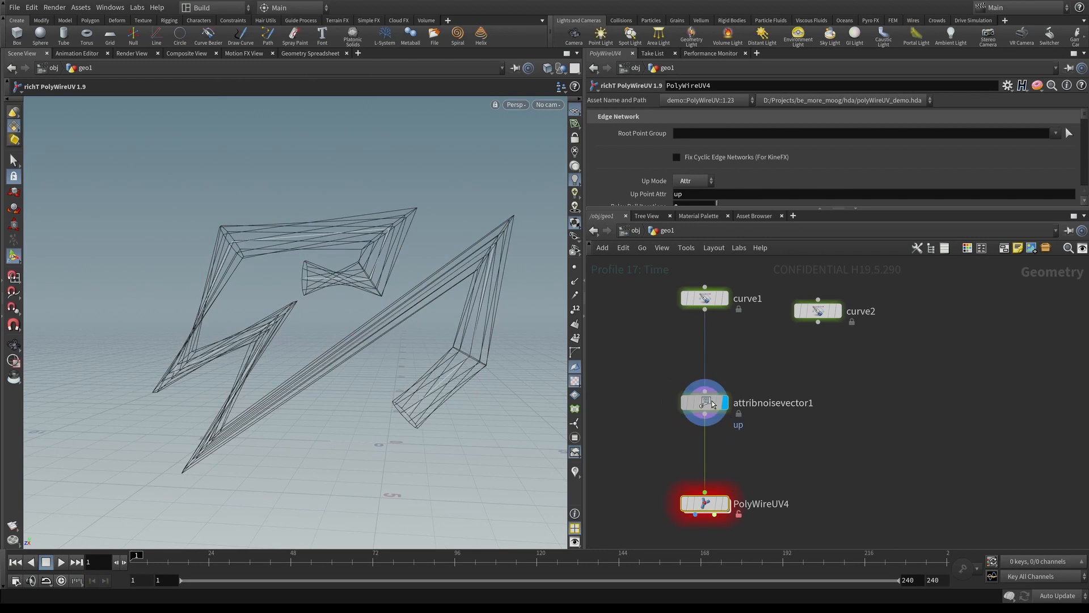
click(716, 403)
alt+drag(458, 375, 481, 384)
click(726, 502)
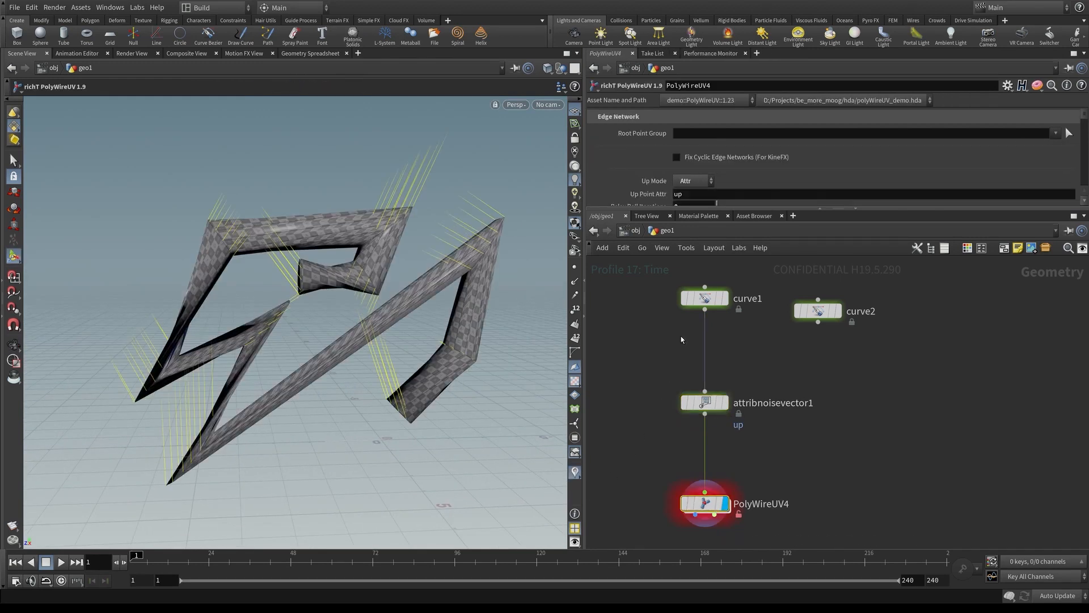
- Enlarge the parameter area to reveal PolyWireUV4's Mesh settings and hide the up-vector markers in the viewport
drag(639, 209, 638, 300)
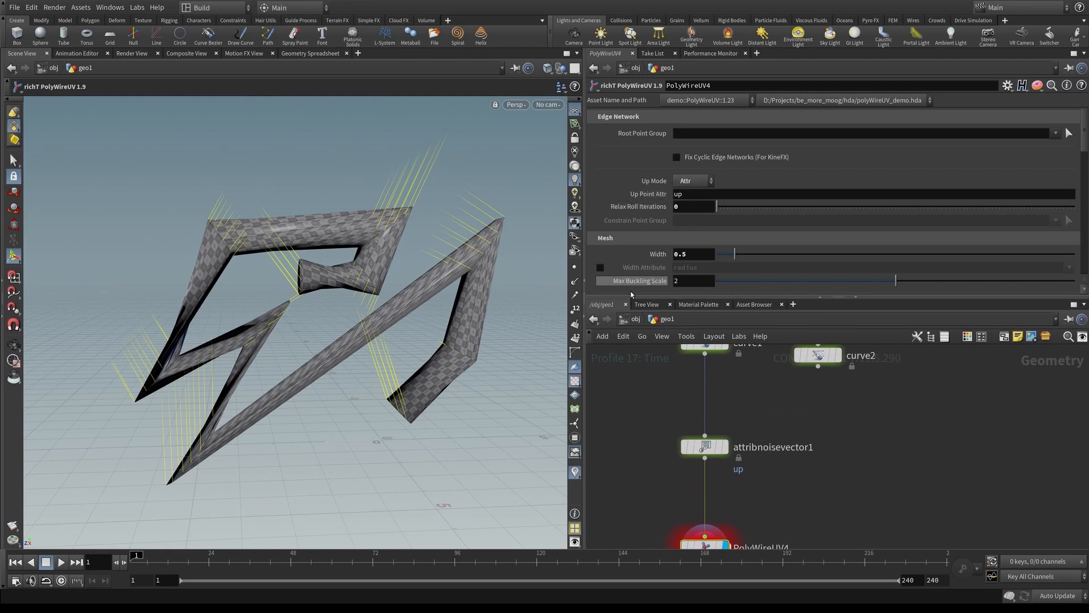
middle_drag(612, 498, 629, 462)
drag(637, 466, 753, 534)
mouse_move(341, 359)
alt+mouse_down()
mouse_move(345, 347)
mouse_move(363, 356)
mouse_move(347, 349)
alt+mouse_up()
click(575, 472)
- Select attribnoisevector1 and display its curve in the viewport
drag(659, 381, 738, 417)
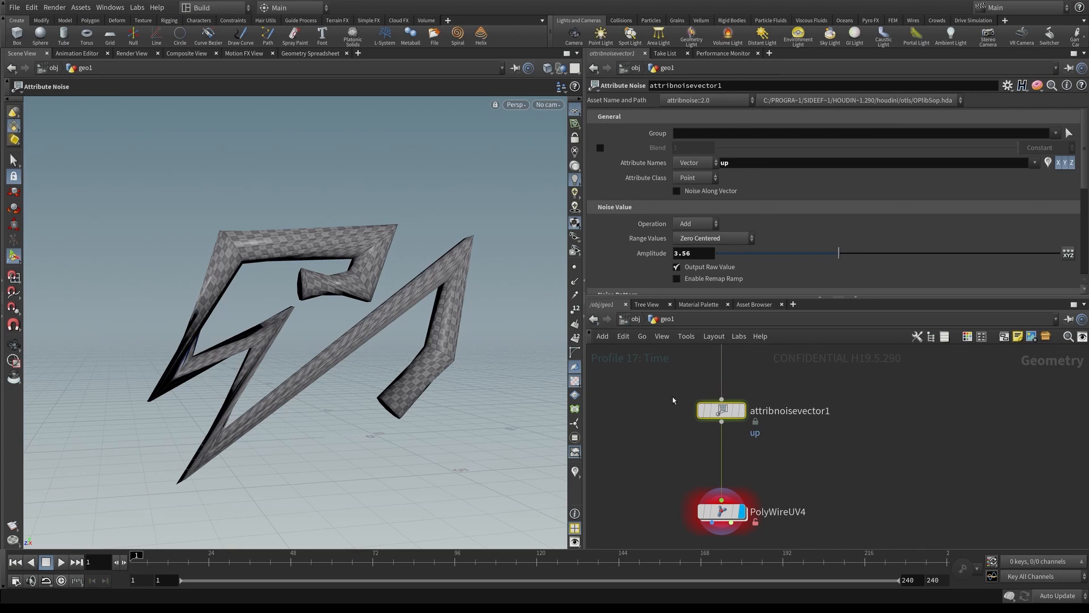
mouse_move(738, 414)
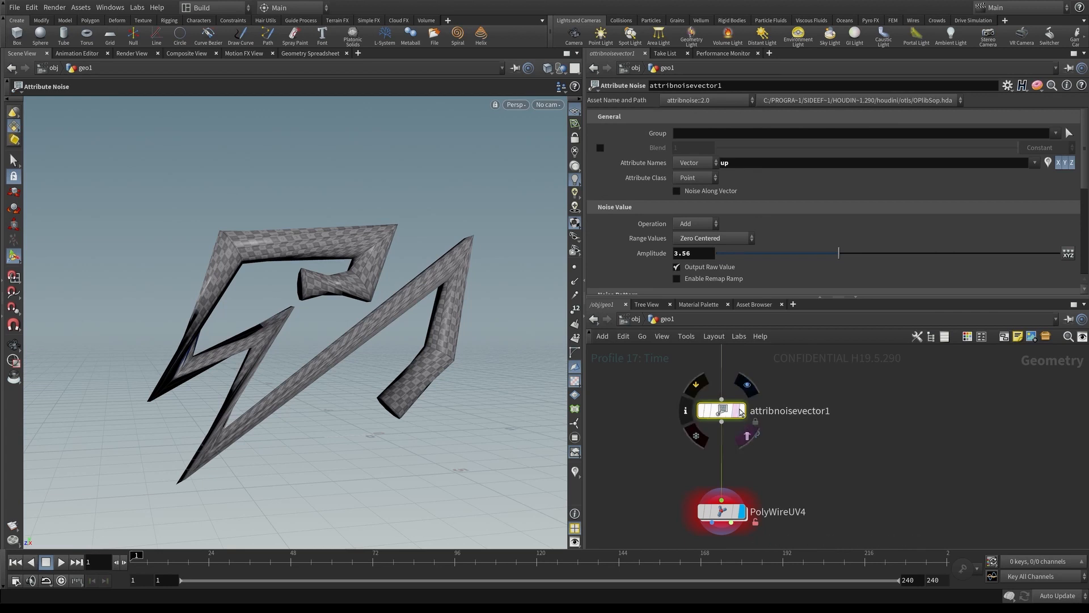
click(743, 411)
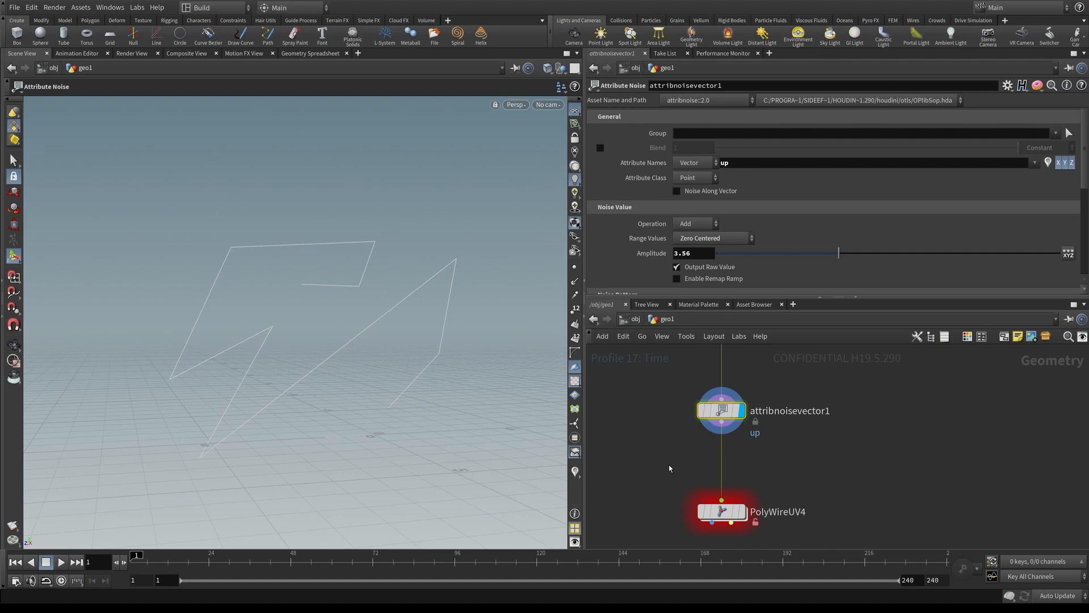
- Review the laplacian_approx wrangle in PolyWireUV4's curve_frame and roll_relax subnets, and return to geo1
double_click(721, 511)
click(770, 438)
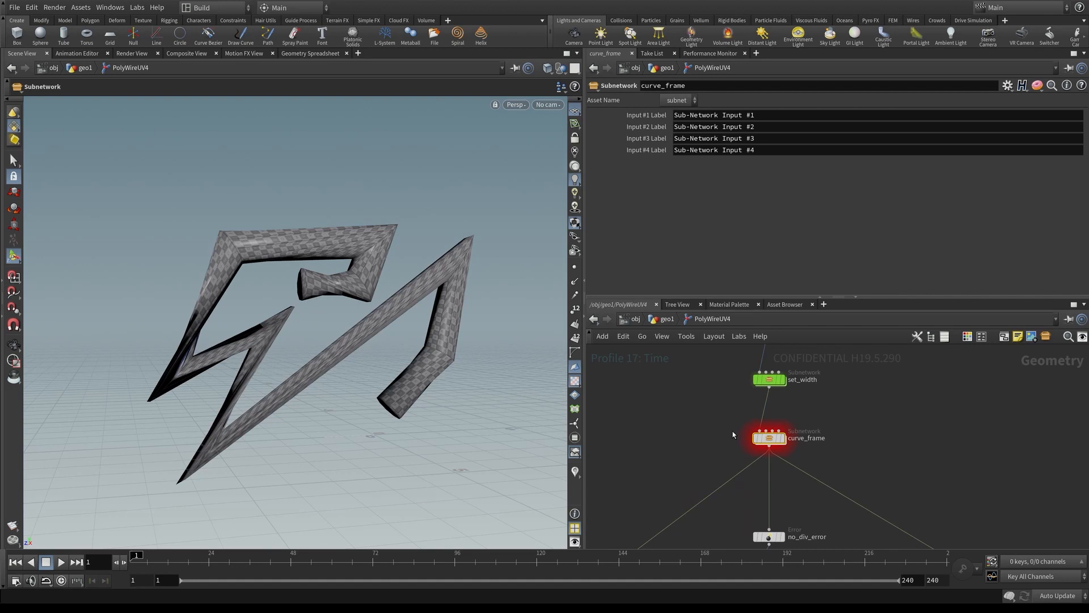
key(Return)
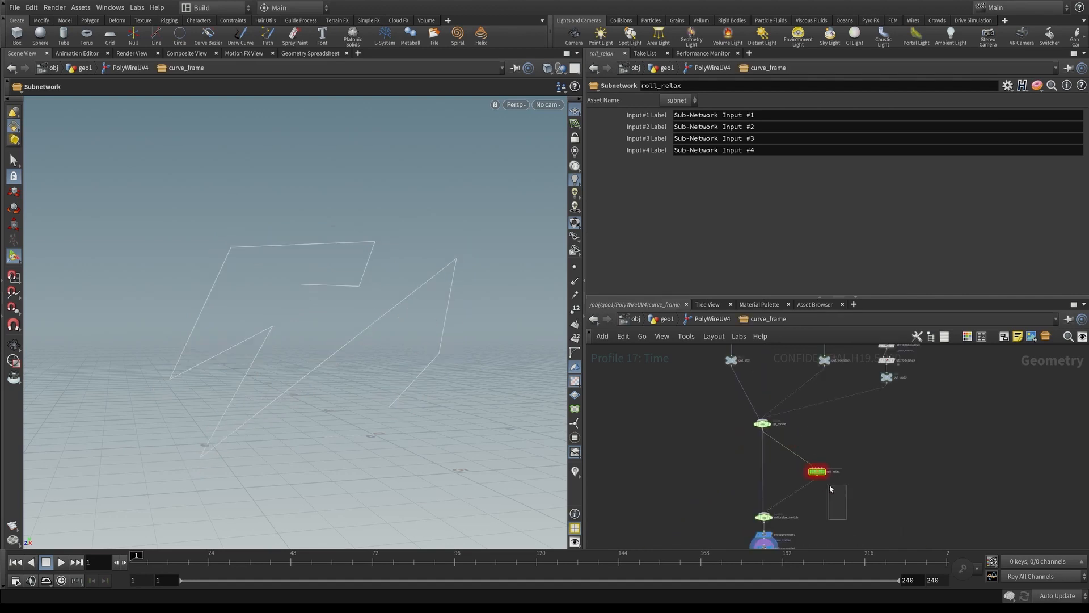
scroll(834, 480, up, 4)
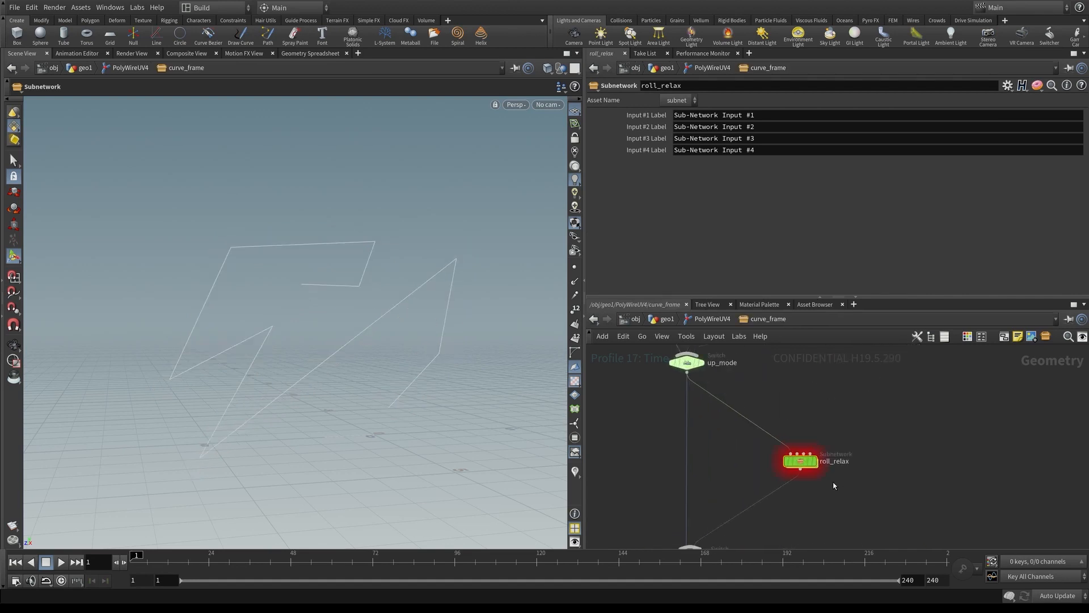
key(Return)
middle_drag(802, 530, 778, 535)
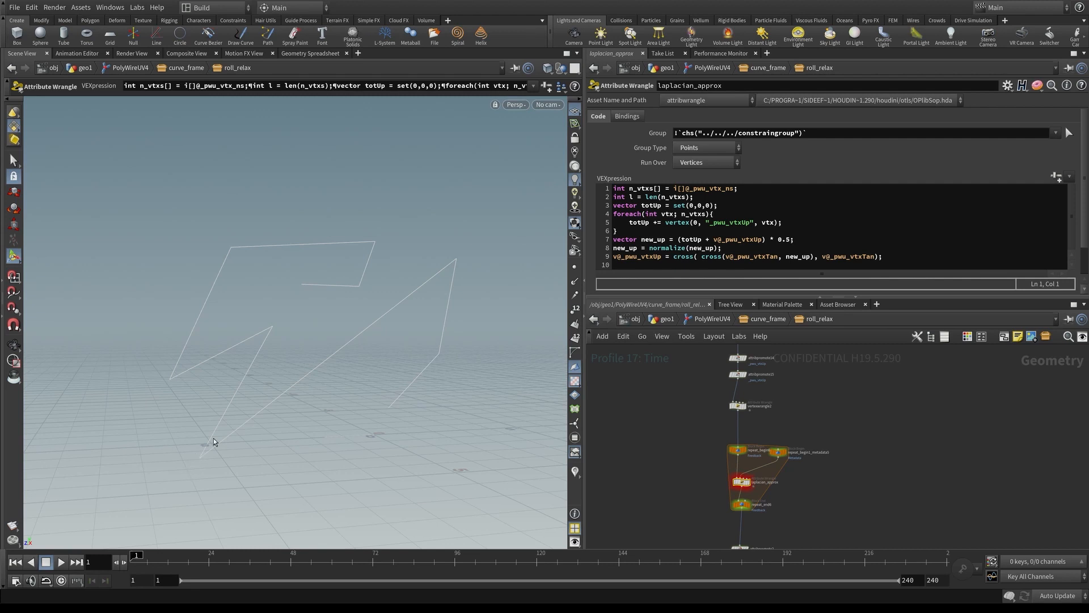
middle_drag(688, 518, 695, 460)
click(660, 320)
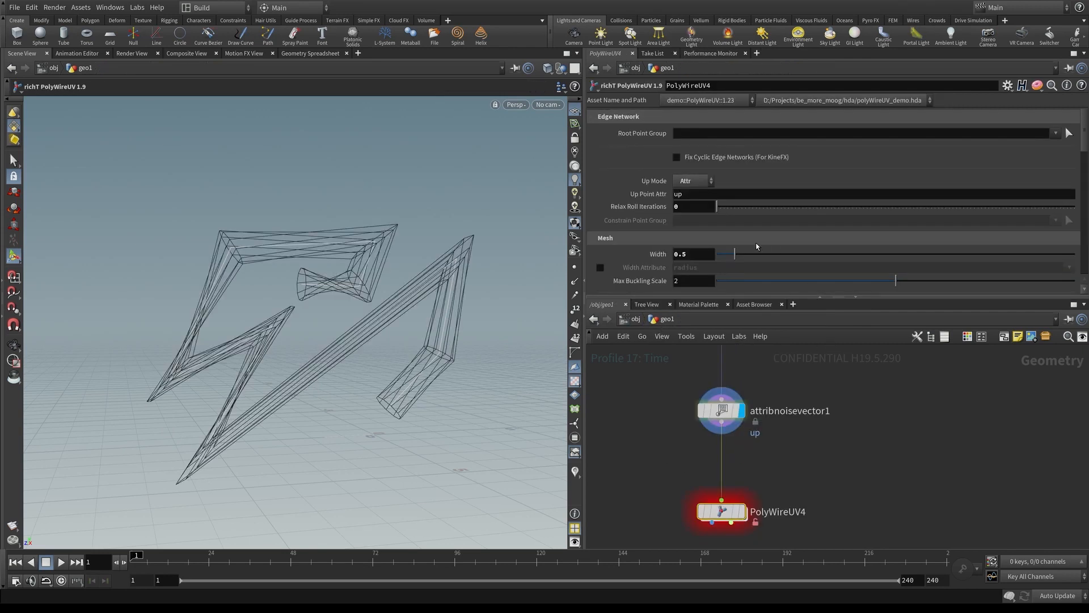
- Set PolyWireUV4's Relax Roll Iterations to 22, display its shaded mesh, and raise the iterations to 144
mouse_move(717, 207)
mouse_down()
mouse_move(739, 212)
mouse_move(712, 218)
mouse_move(732, 208)
mouse_up()
key(w)
key(w)
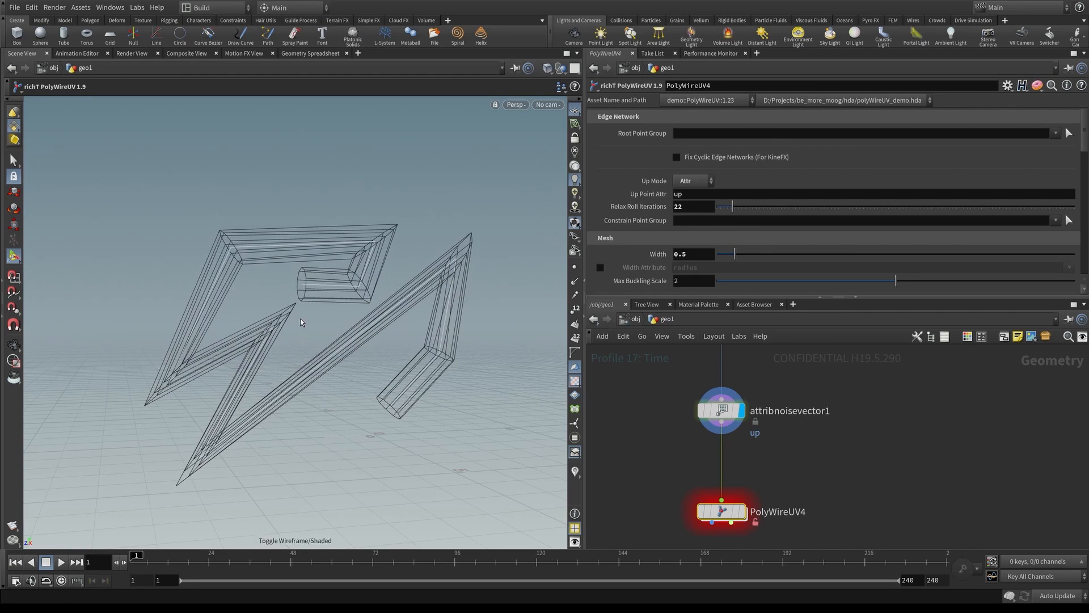
key(w)
mouse_move(742, 515)
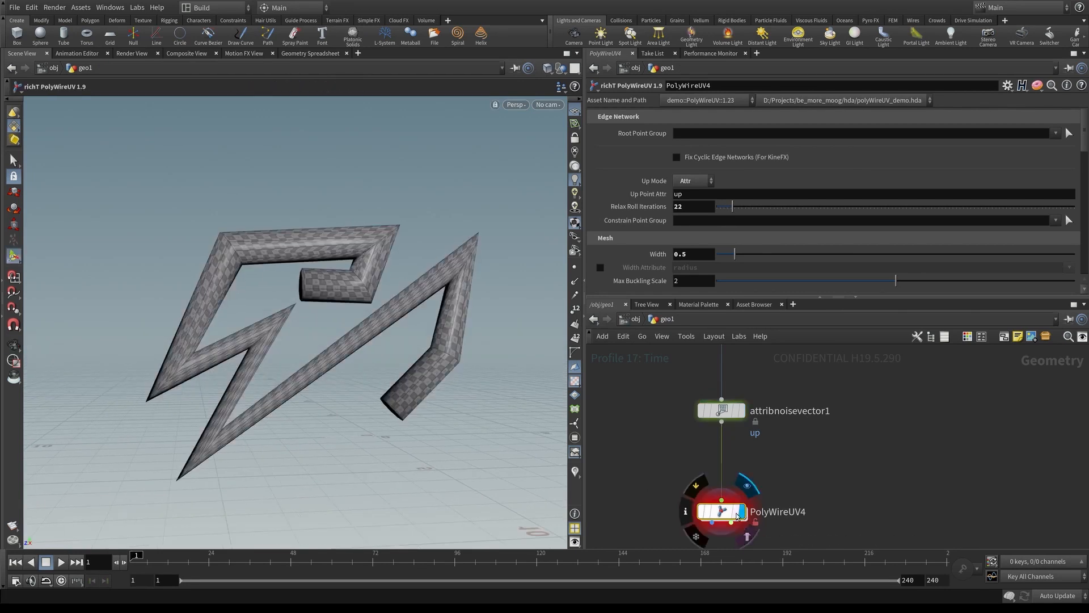
drag(732, 207, 820, 213)
- Revisit the repeat loop around laplacian_approx in PolyWireUV4's roll_relax subnet, and go back up to curve_frame
mouse_move(730, 502)
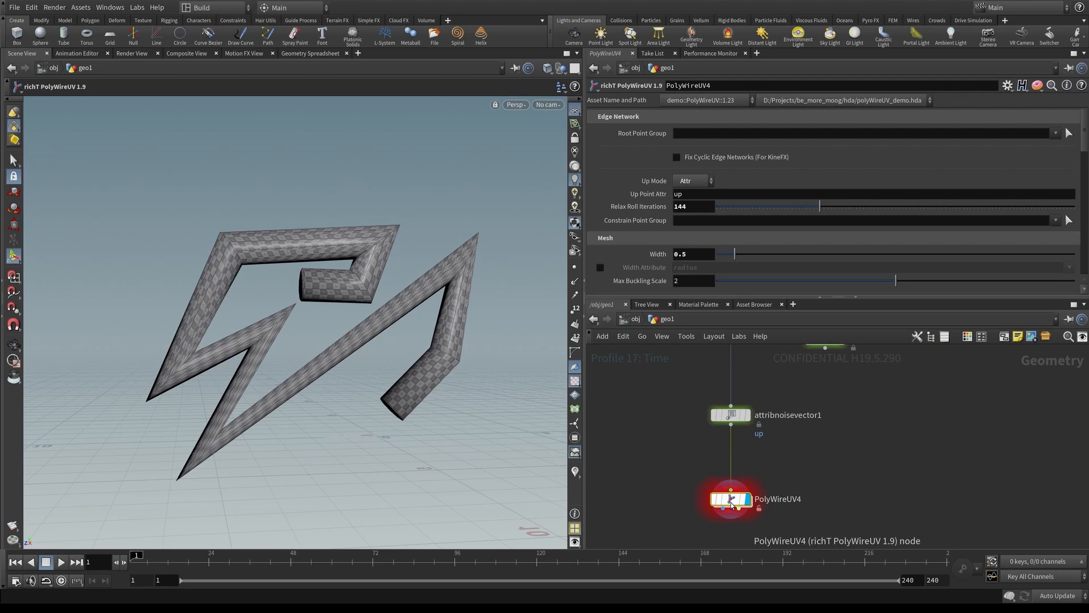
double_click(731, 503)
scroll(654, 476, down, 5)
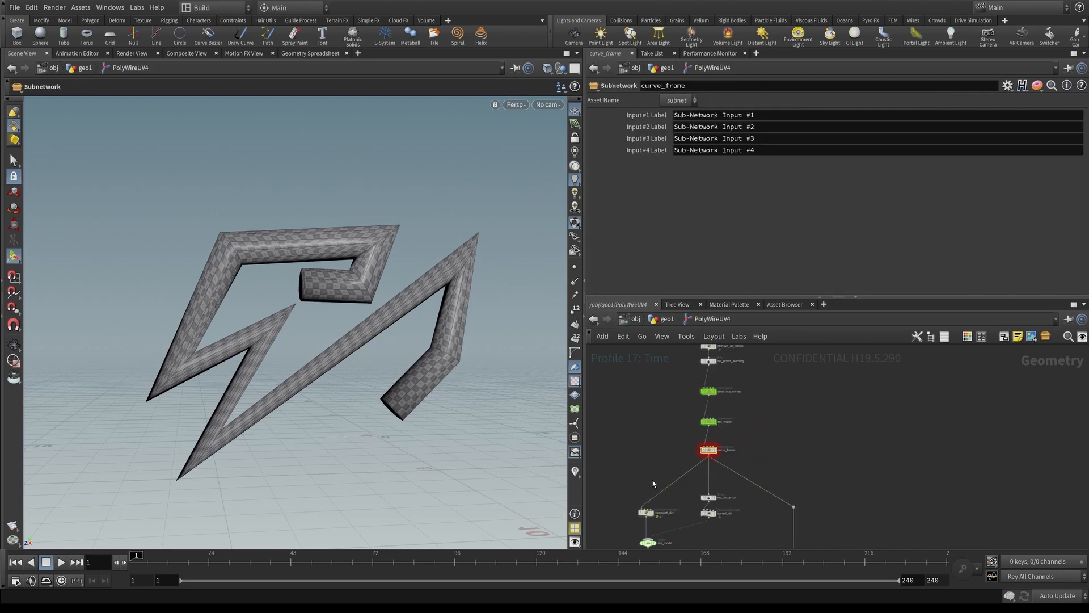
key(u)
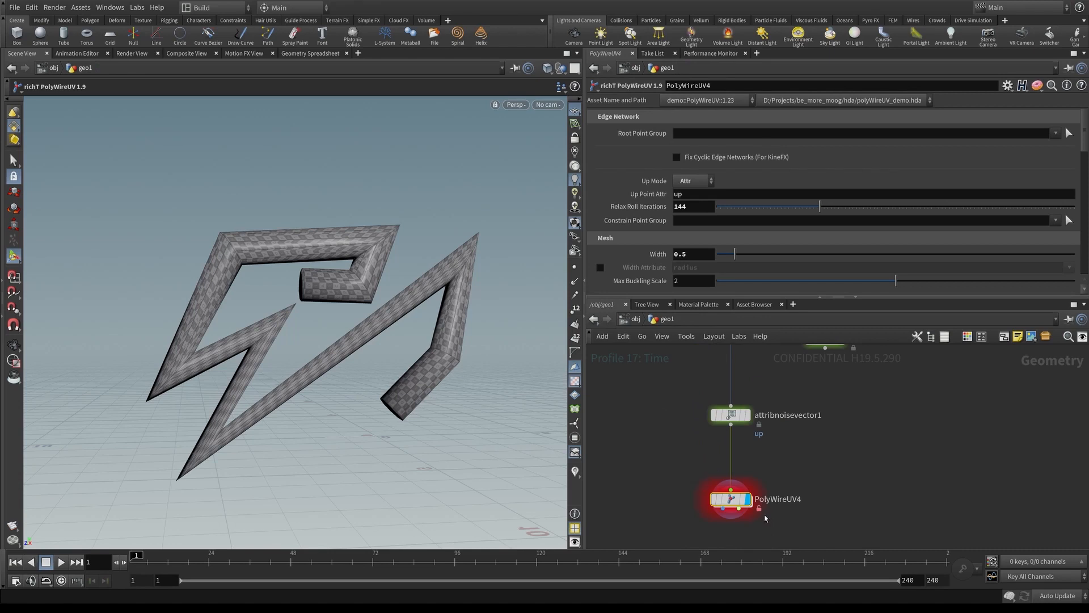
key(i)
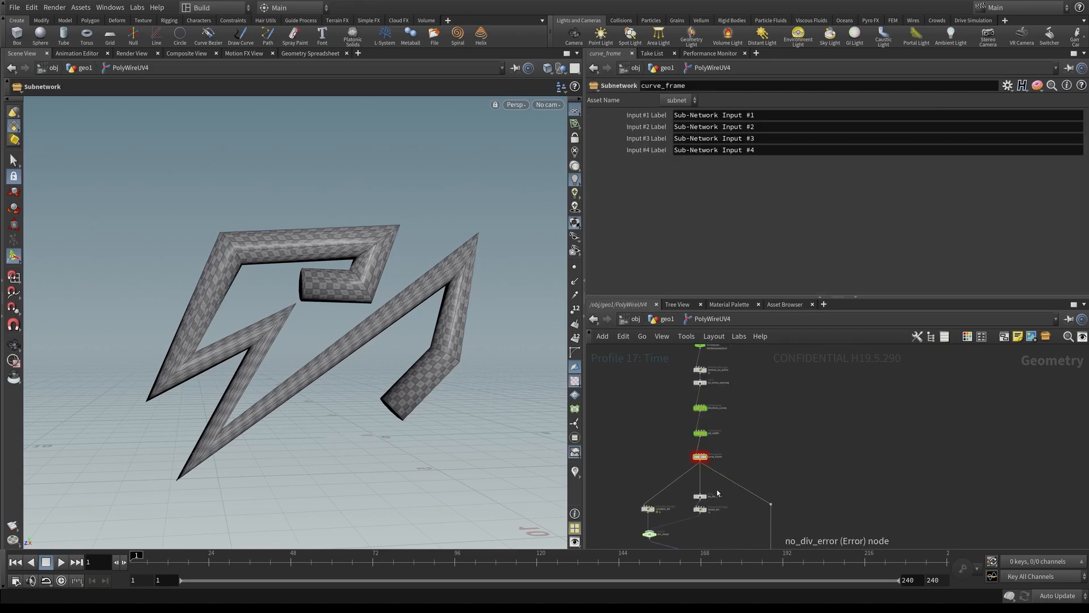
scroll(723, 476, up, 3)
key(Return)
key(Return)
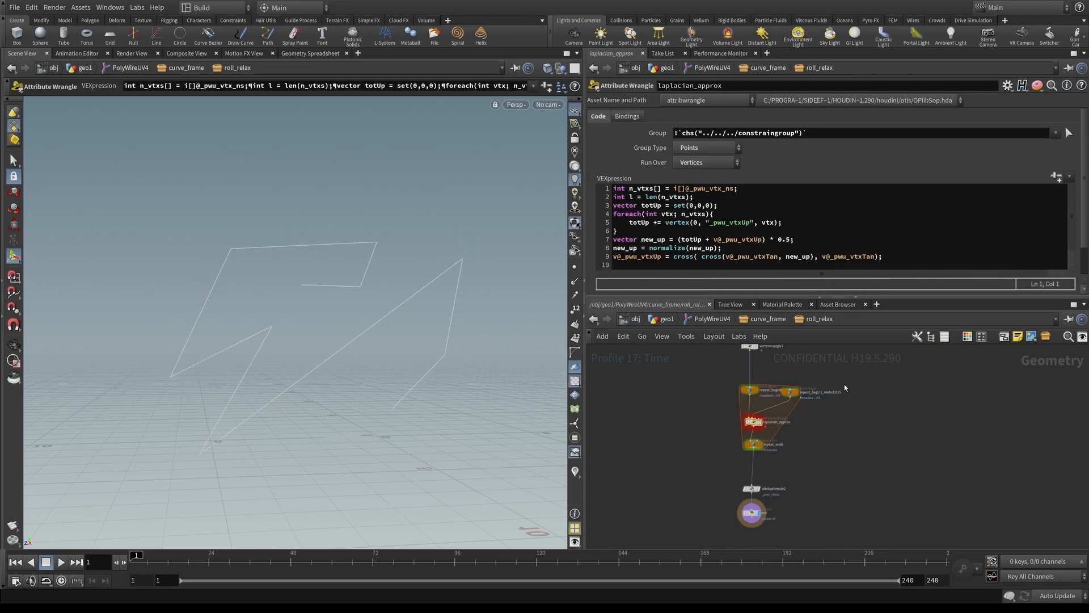
click(756, 323)
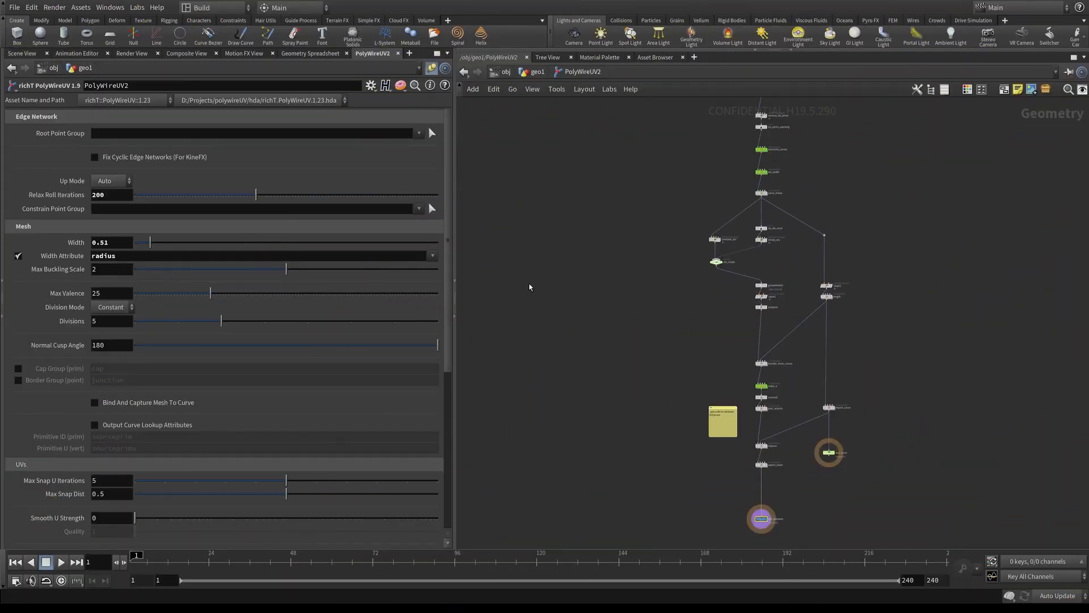
- Survey the complete PolyWireUV2 network from its polyline input to its outputs
middle_drag(566, 242, 527, 400)
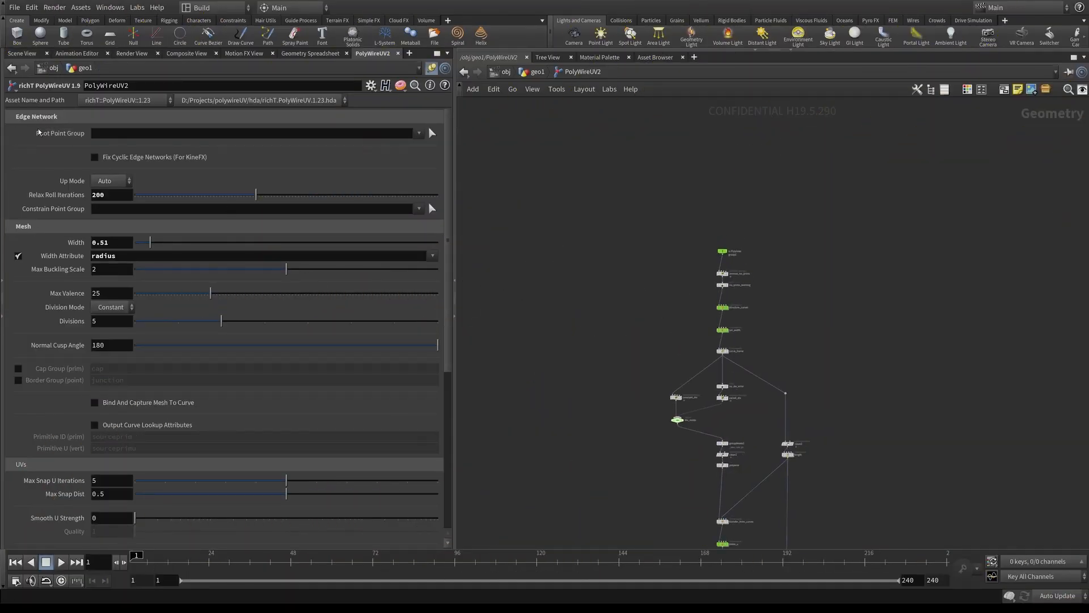
scroll(746, 353, up, 1)
middle_drag(609, 350, 608, 207)
middle_drag(581, 392, 581, 238)
middle_drag(588, 298, 592, 525)
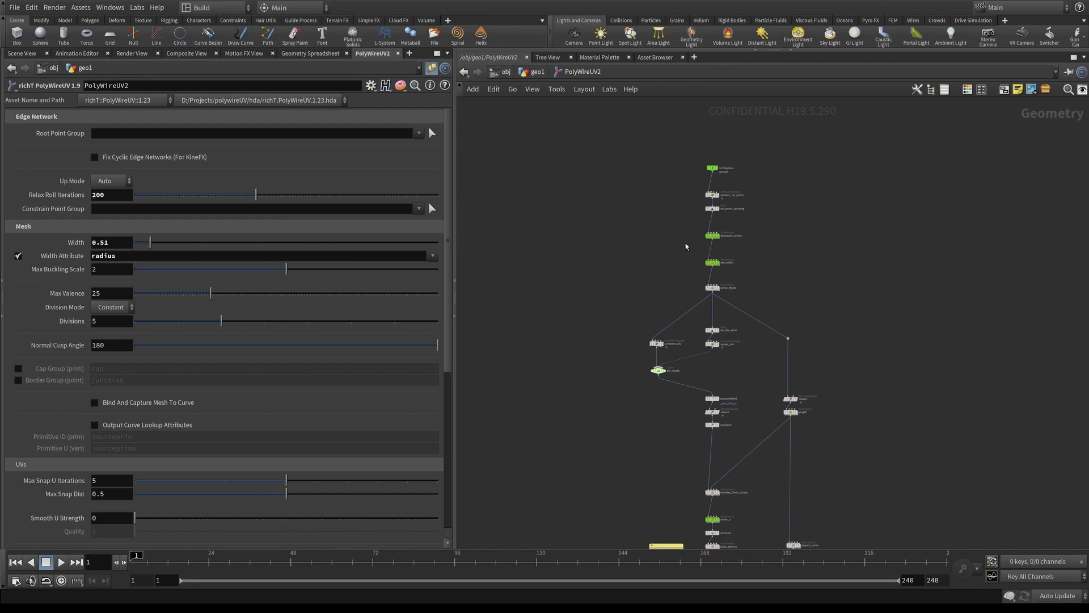
- Select the nodes from In Polylines through curve_frame in PolyWireUV2 and follow the branches below them
drag(669, 148, 761, 305)
scroll(740, 191, up, 5)
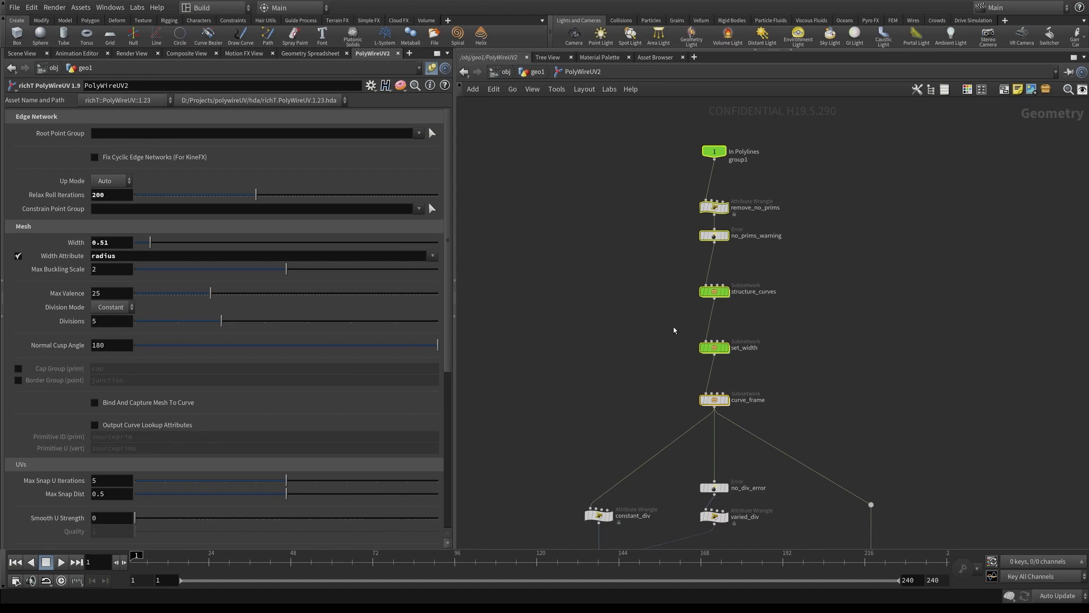
middle_drag(654, 366, 660, 232)
middle_drag(633, 349, 634, 248)
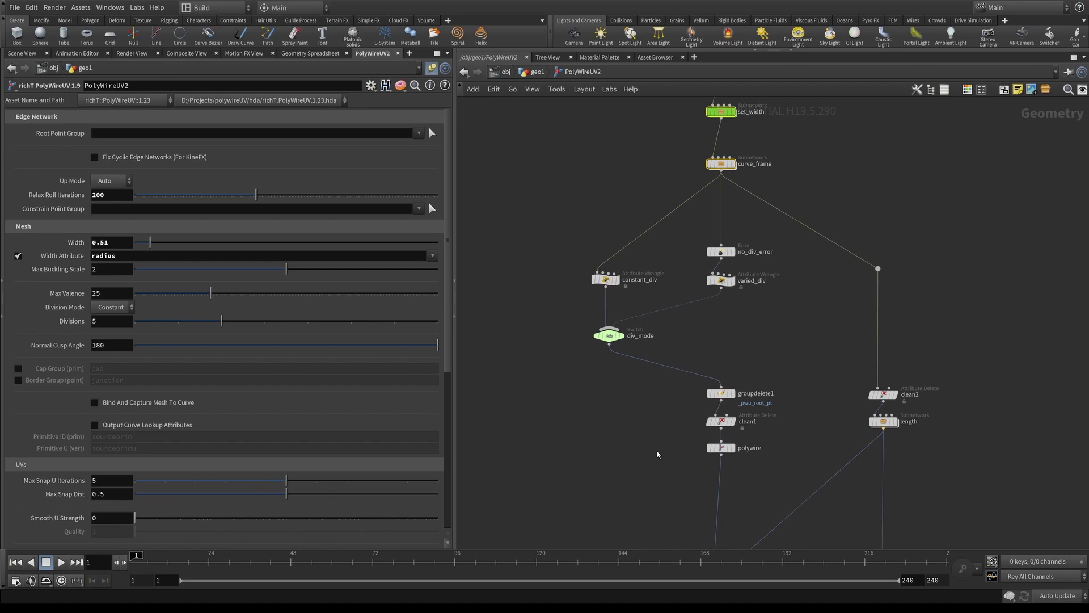
- Check the polywire node's parameters inside PolyWireUV2 and hide them again
middle_drag(651, 454, 610, 364)
click(683, 357)
key(p)
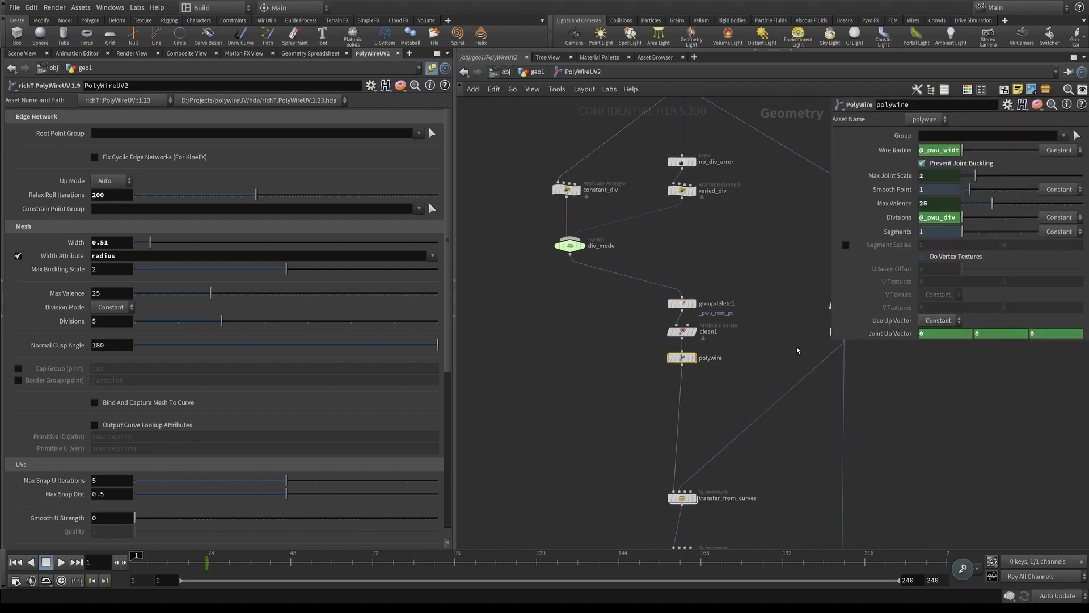
key(p)
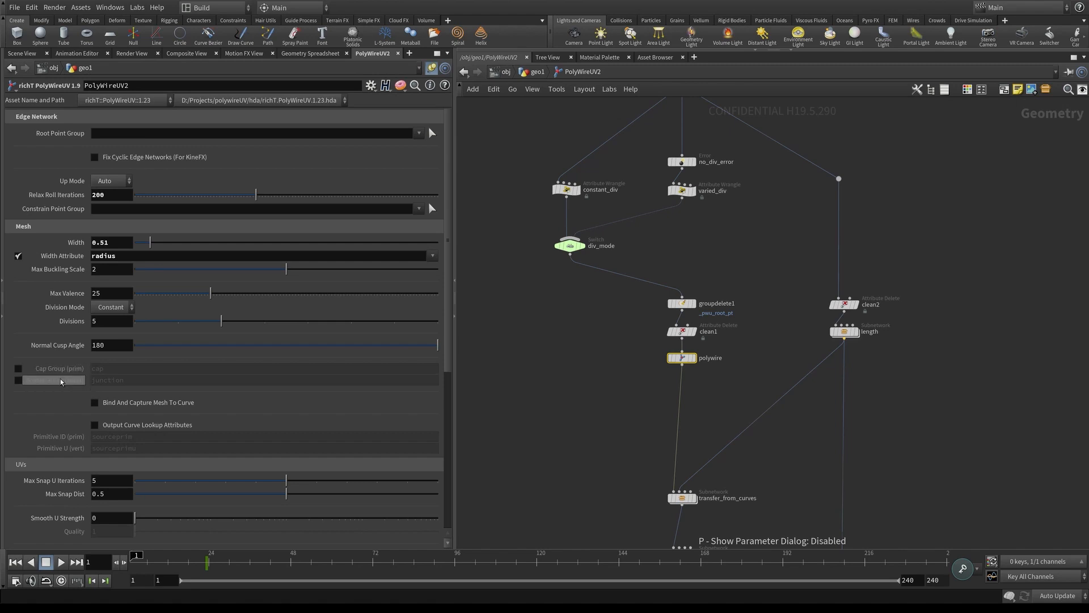
- Select the nodes from make_u to capture and review PolyWireUV2's UVs and Control Curve parameters
middle_drag(596, 441, 578, 335)
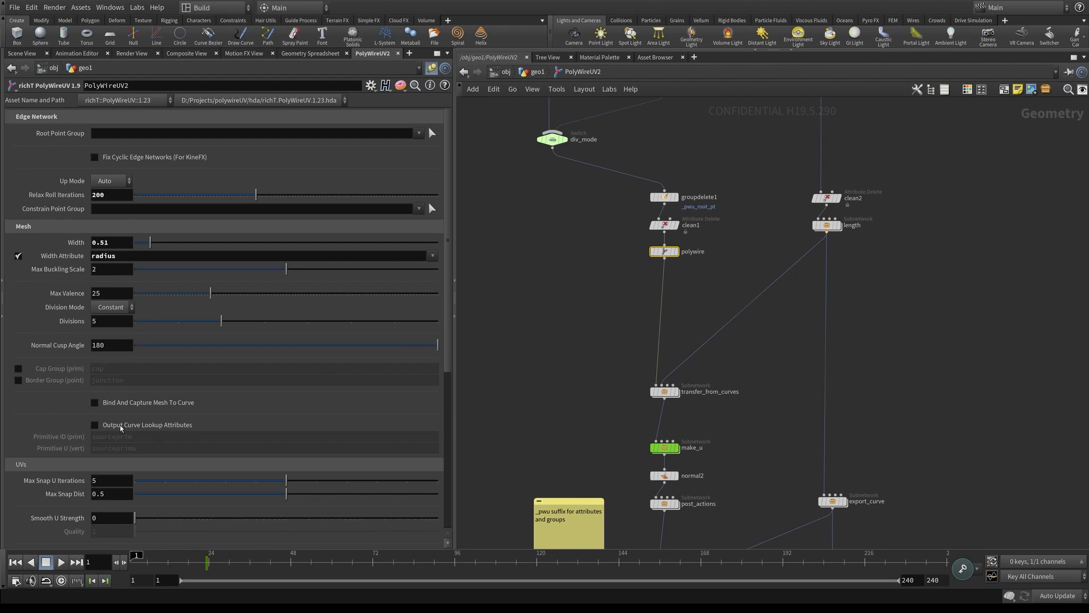
scroll(85, 279, down, 3)
scroll(574, 447, up, 1)
middle_drag(574, 447, 578, 218)
scroll(579, 218, down, 2)
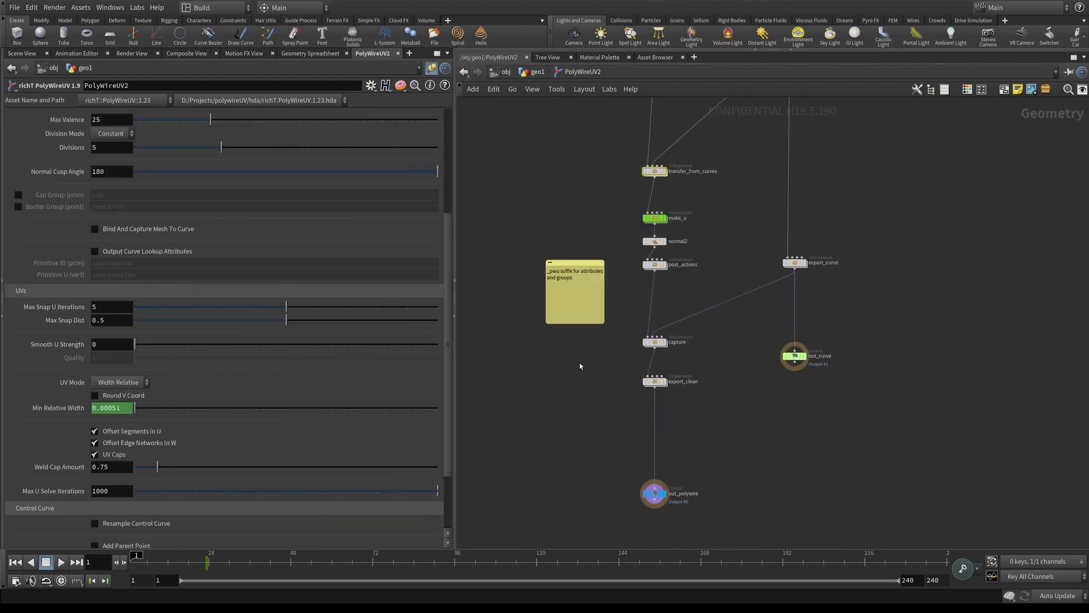
drag(598, 210, 673, 375)
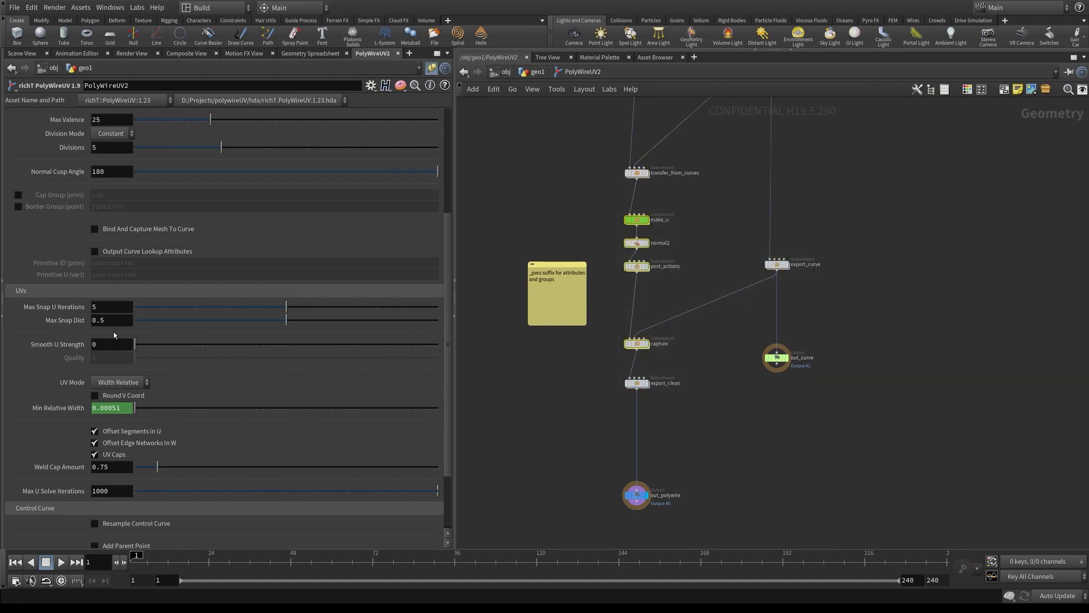
scroll(198, 462, down, 2)
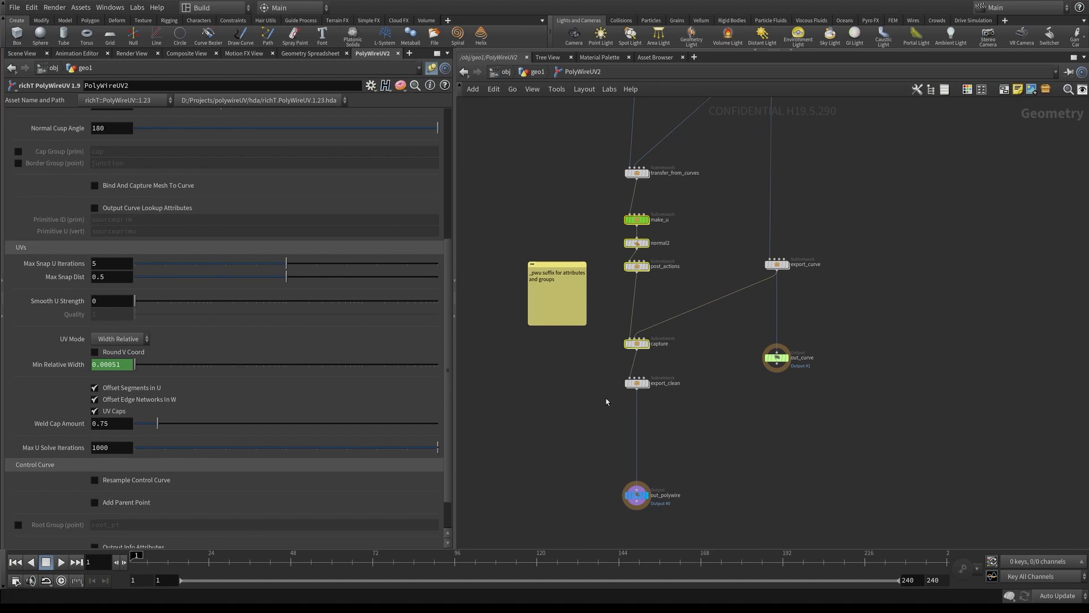
- Trace the side curve branch upstream, selecting clean2 and the curve_frame subnet that feeds it
middle_drag(719, 235, 692, 365)
middle_drag(707, 303, 679, 412)
click(720, 251)
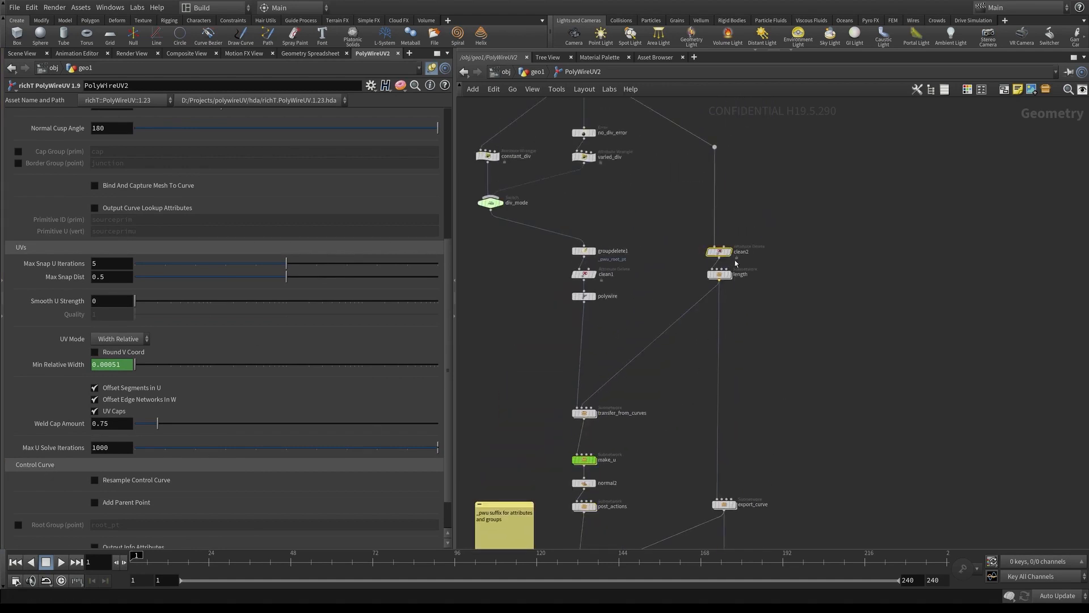
middle_drag(752, 158, 761, 295)
click(594, 195)
- Reselect the shared upstream chain from the polyline input down to curve_frame
middle_drag(563, 105, 556, 249)
middle_drag(566, 138, 559, 215)
drag(536, 192, 612, 426)
- Follow the curve branch downstream past length and select the export_curve subnet
middle_drag(706, 393, 629, 239)
middle_drag(611, 401, 612, 232)
middle_drag(714, 442, 726, 212)
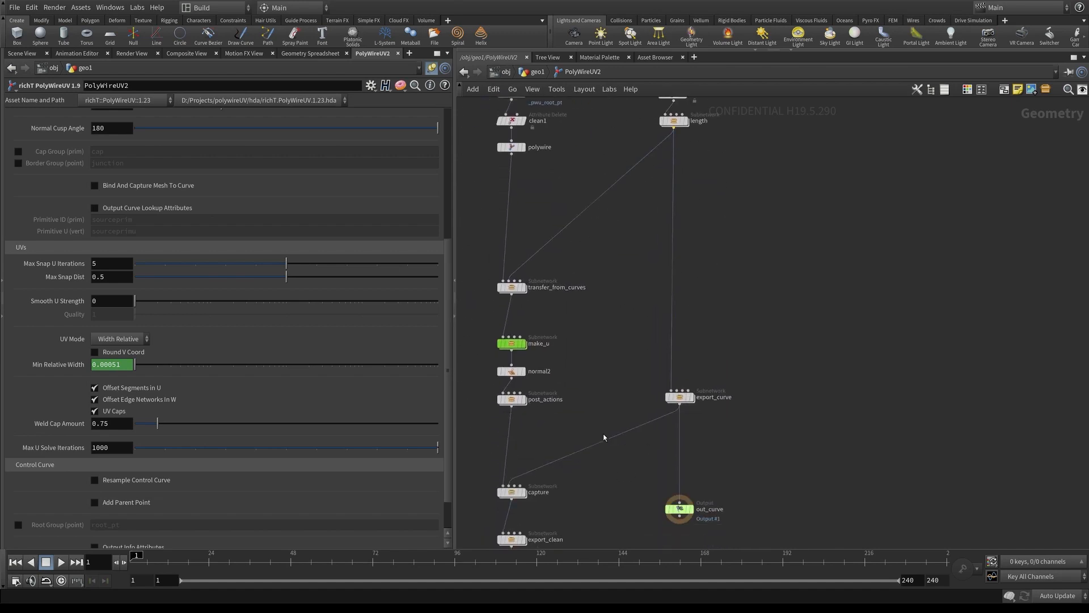
middle_drag(604, 455, 602, 418)
click(679, 361)
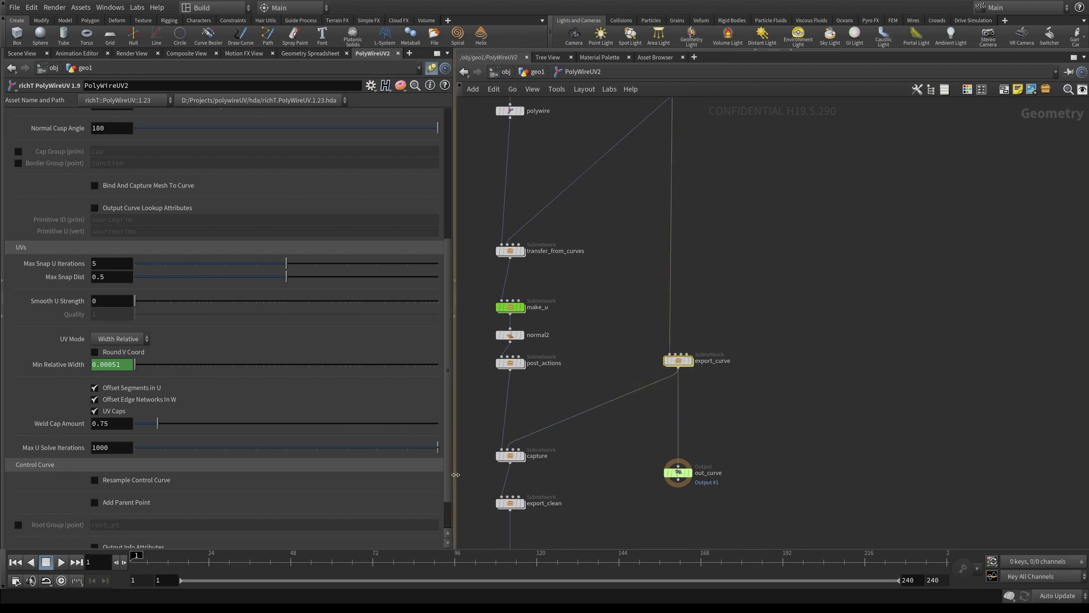
- Review the Control Curve parameters and select the out_curve output node, comparing it with the out_polywire output
scroll(446, 512, down, 3)
click(678, 473)
middle_drag(727, 505, 752, 447)
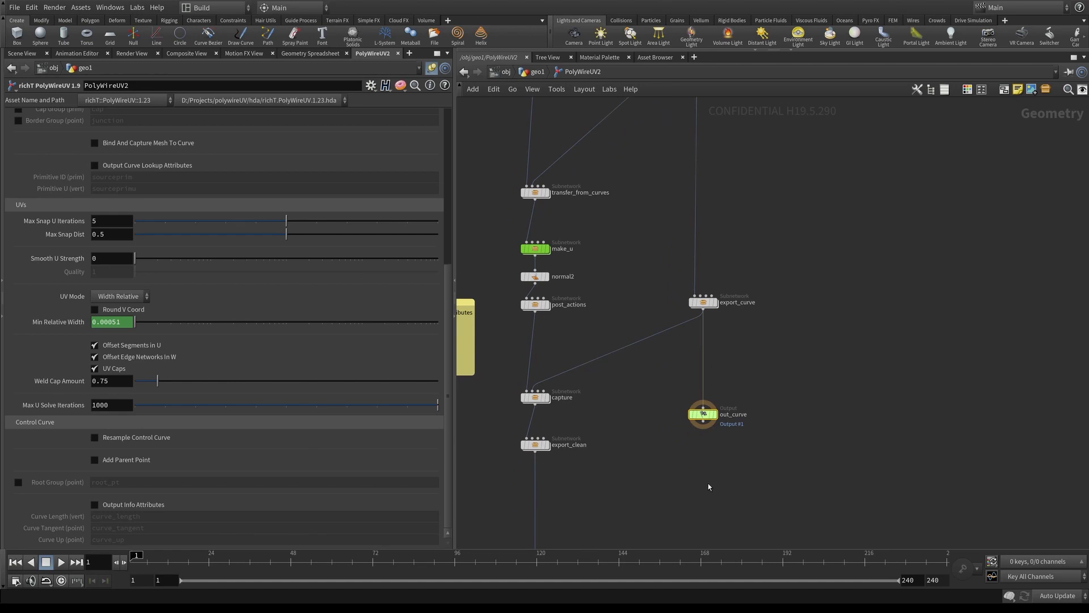
middle_drag(745, 488, 761, 404)
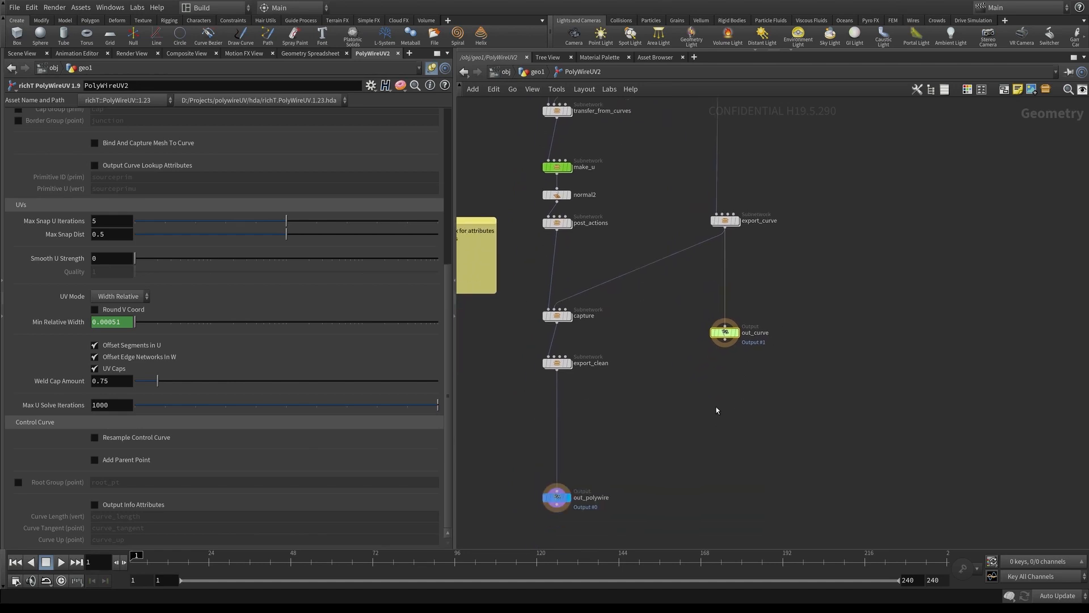
drag(765, 423, 689, 325)
middle_drag(655, 395, 666, 386)
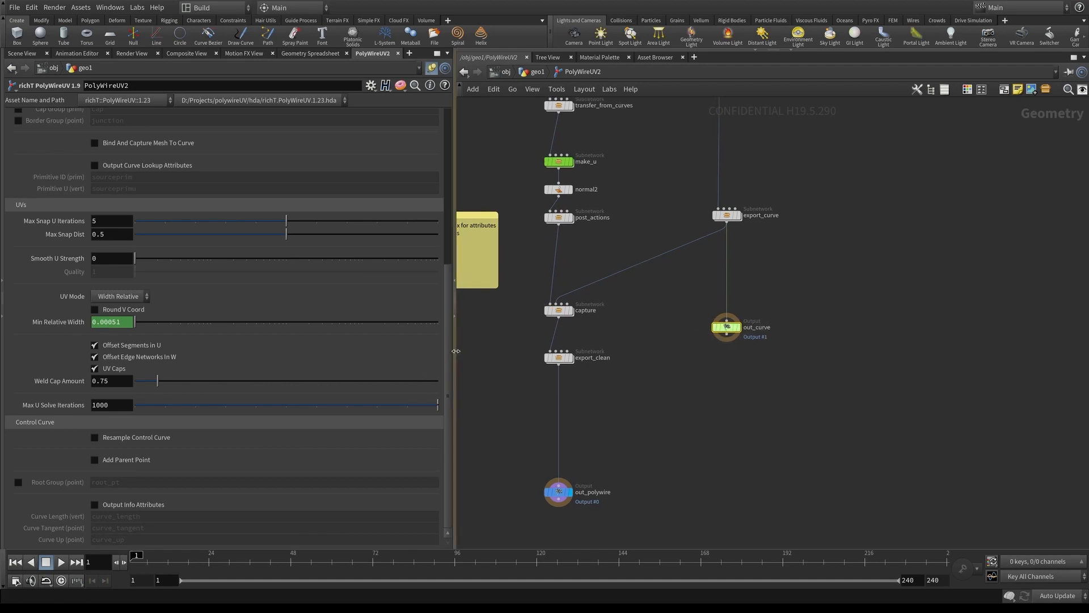
- Review PolyWireUV2's Edge Network, Mesh and UVs parameters
drag(447, 366, 435, 204)
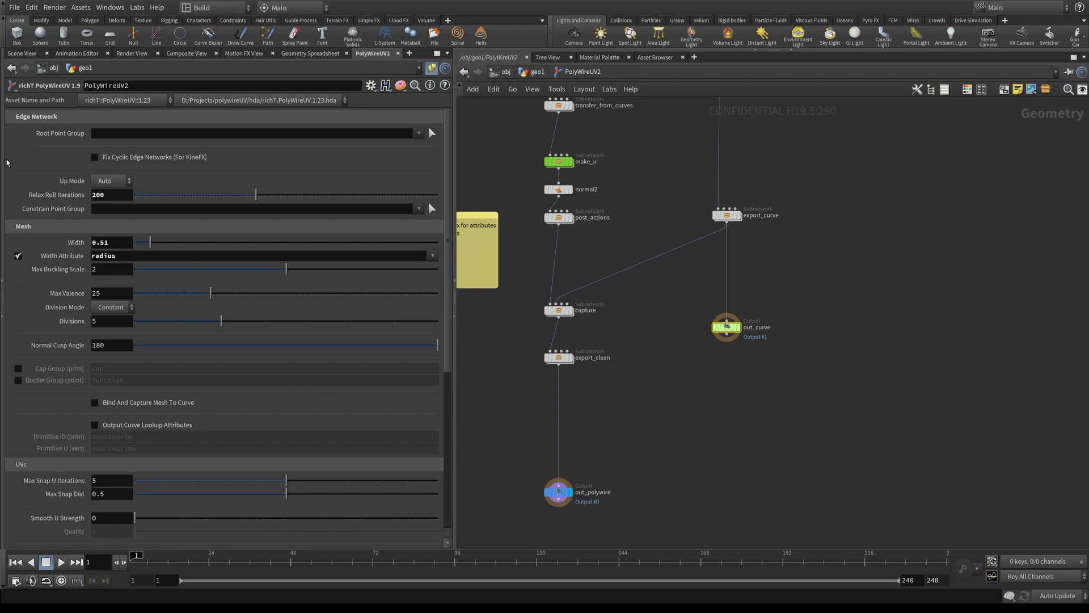
scroll(195, 341, down, 5)
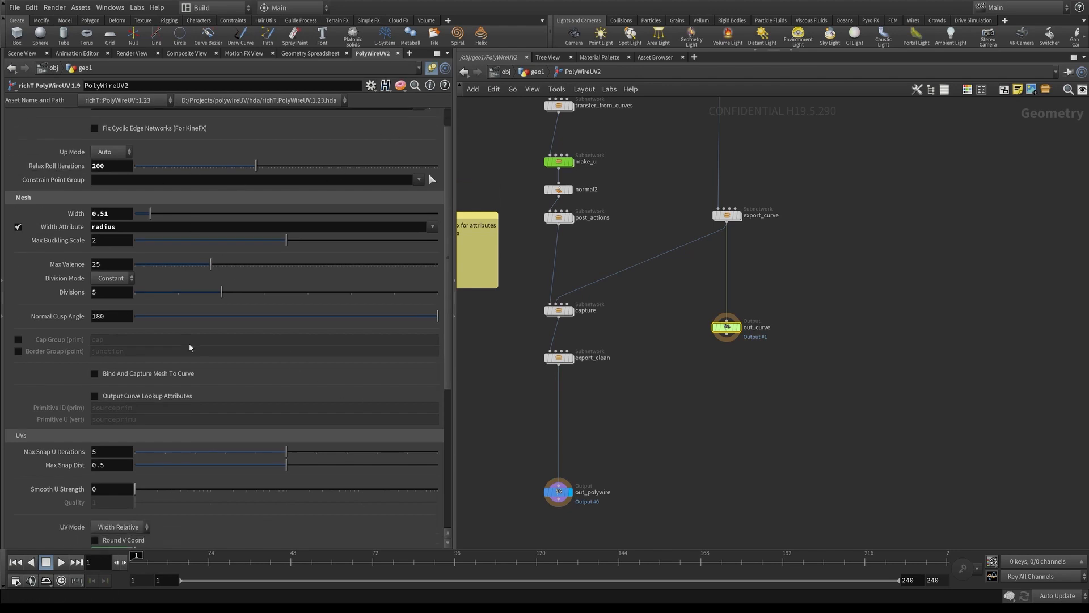
scroll(196, 338, up, 4)
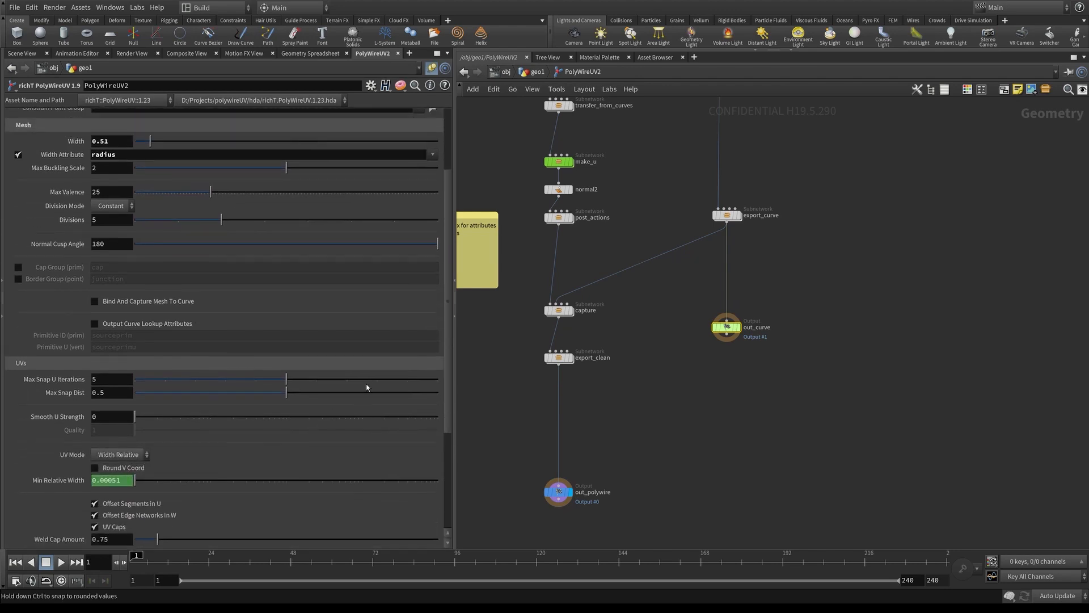
scroll(222, 331, up, 1)
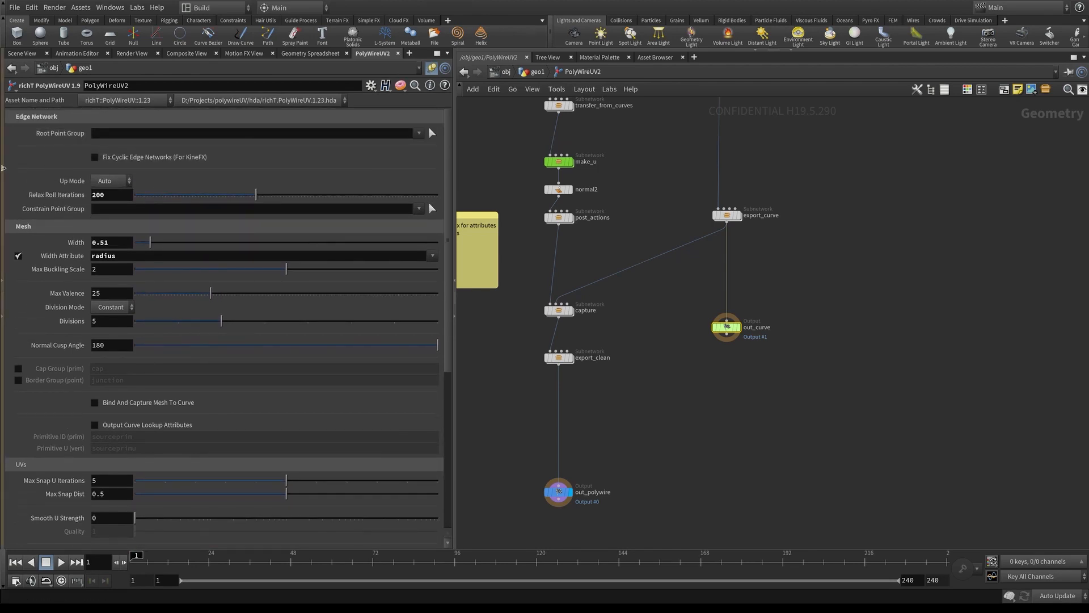
scroll(230, 443, down, 4)
scroll(235, 448, down, 2)
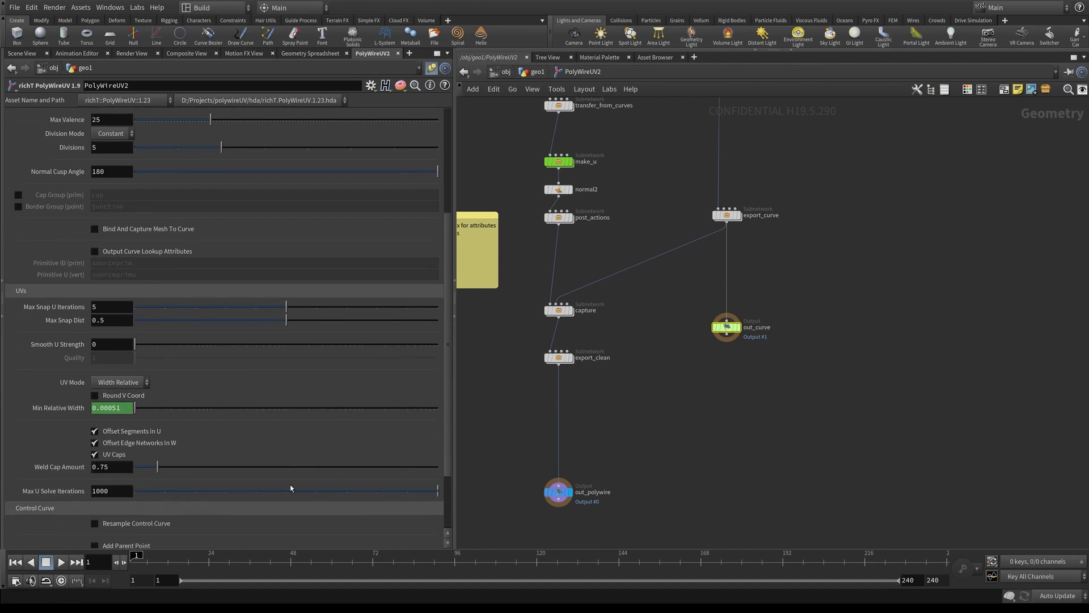
scroll(287, 488, up, 5)
scroll(288, 488, up, 3)
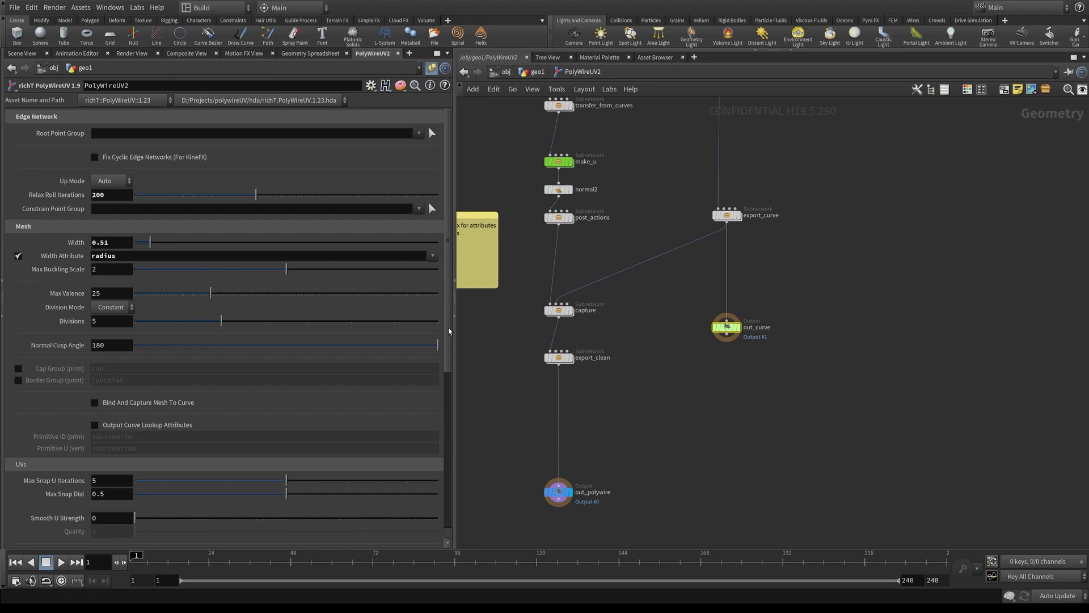
- Examine the parameters down to the Control Curve section and return to the Edge Network settings
scroll(263, 341, down, 2)
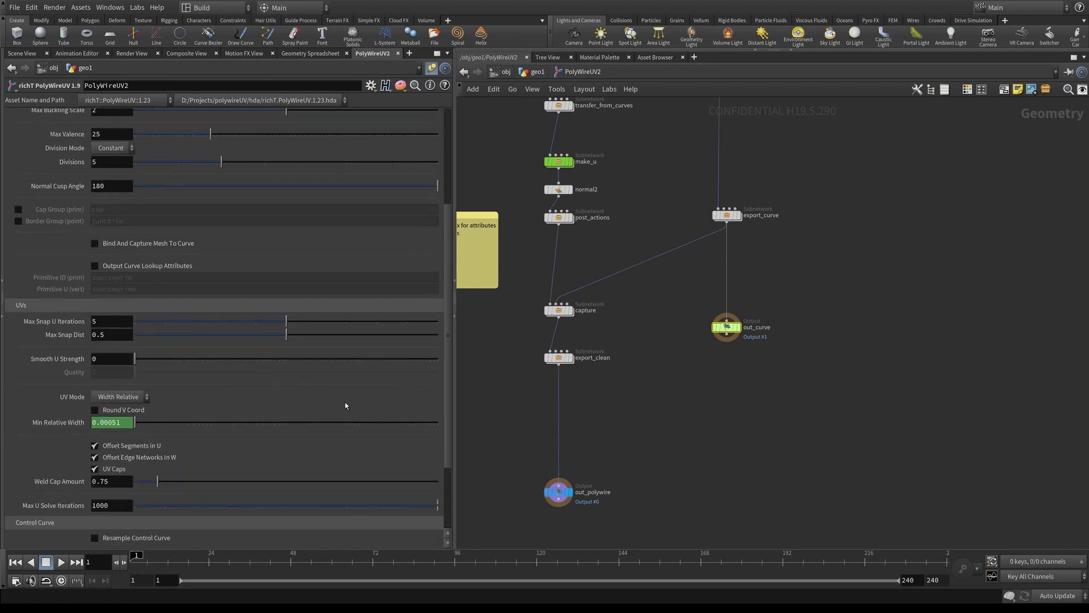
scroll(199, 359, down, 3)
scroll(176, 477, down, 1)
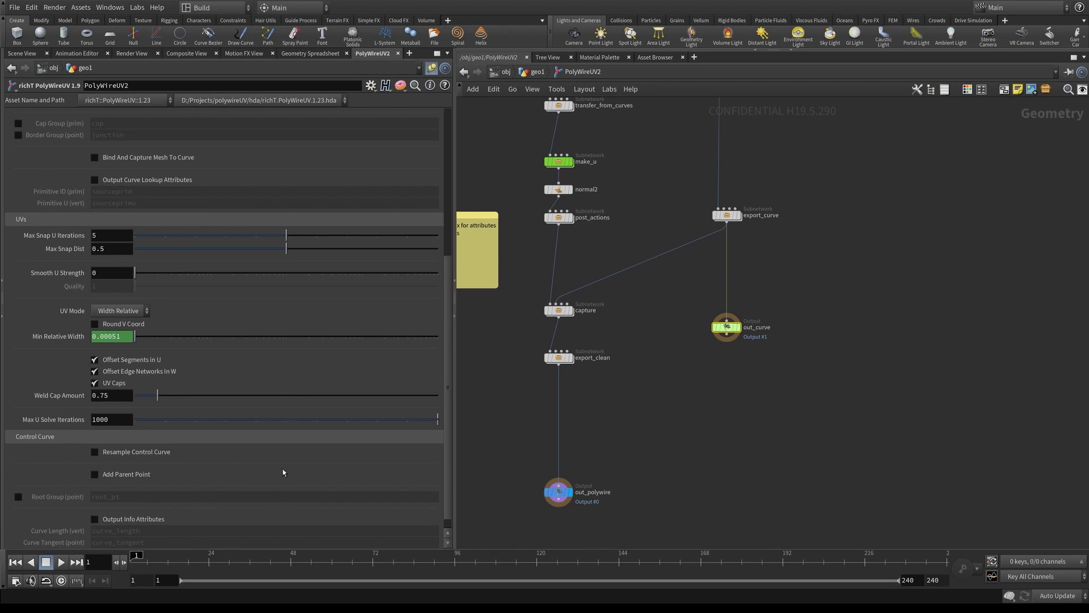
scroll(284, 448, down, 1)
scroll(287, 398, up, 9)
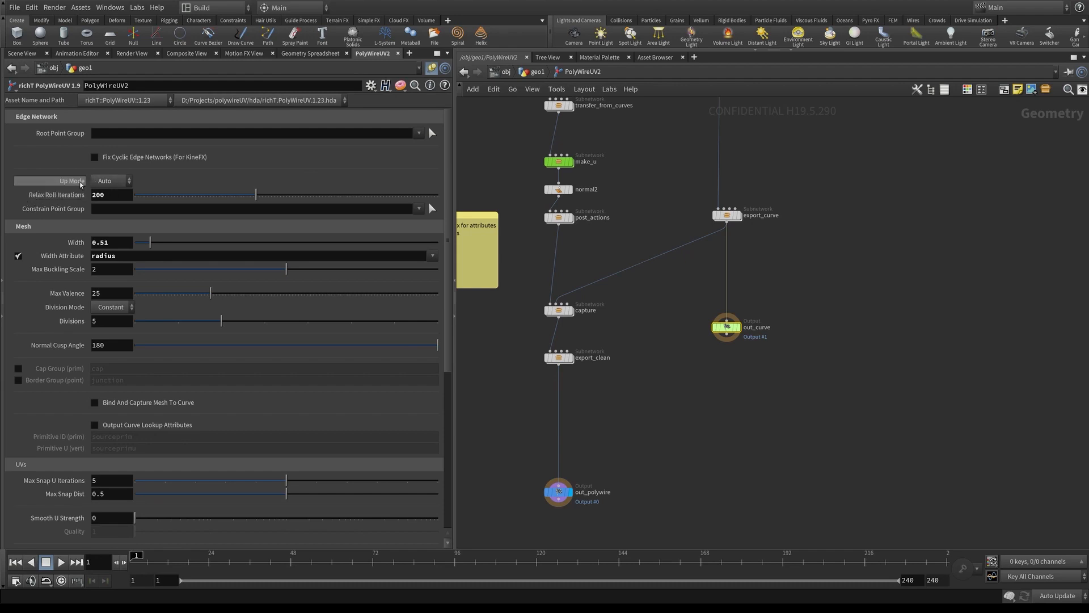
- Trace the network upstream to the polyline input, selecting the set_width subnet and the curve_frame subnet
middle_drag(617, 137, 613, 475)
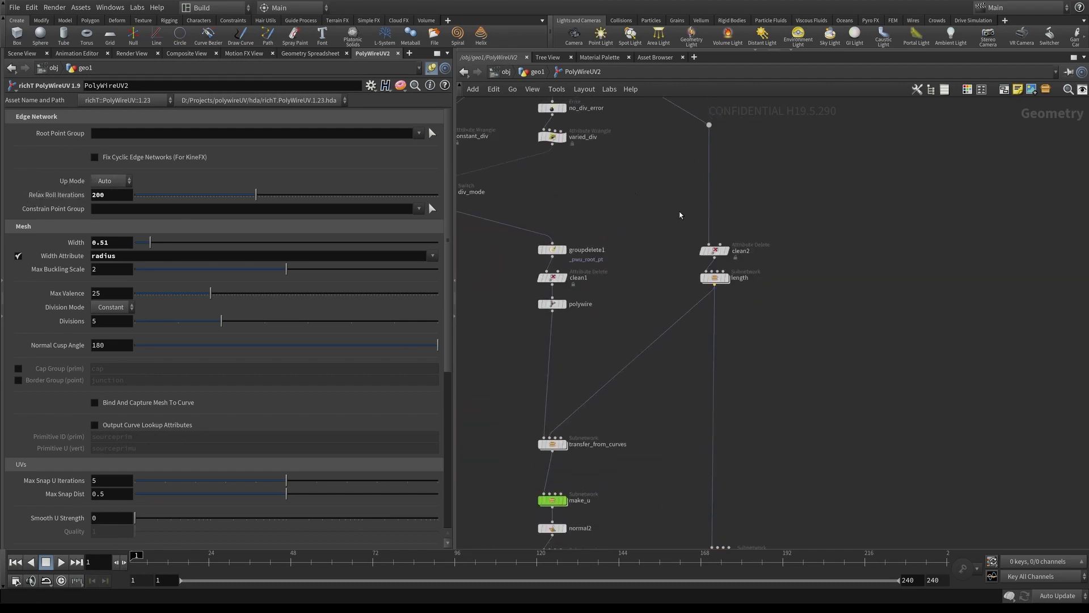
middle_drag(647, 139, 744, 318)
middle_drag(595, 220, 590, 325)
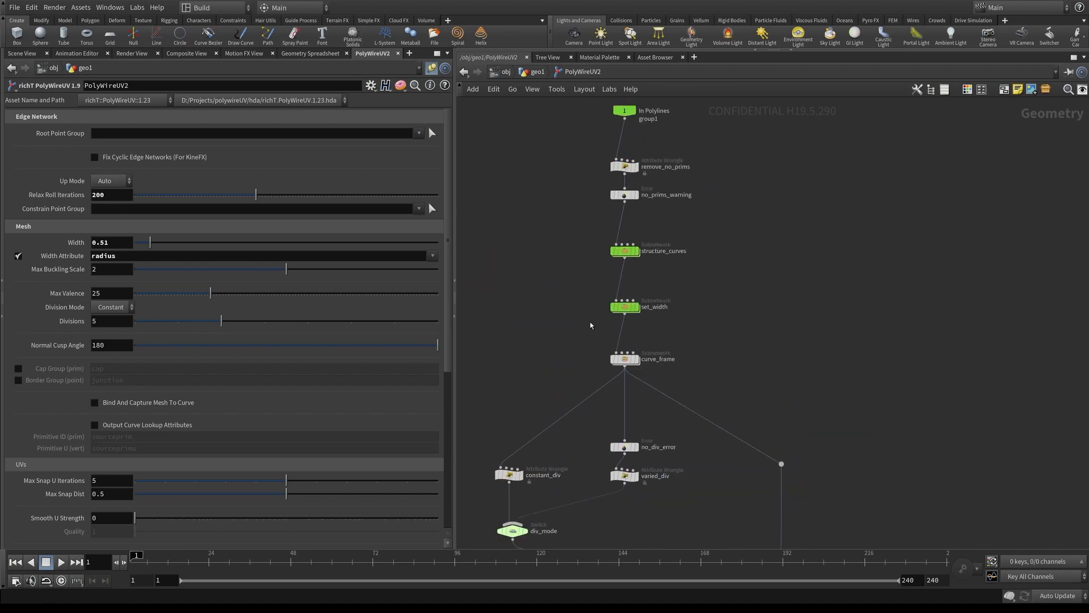
drag(560, 291, 714, 319)
drag(555, 345, 714, 376)
middle_drag(581, 370, 603, 238)
scroll(602, 249, down, 5)
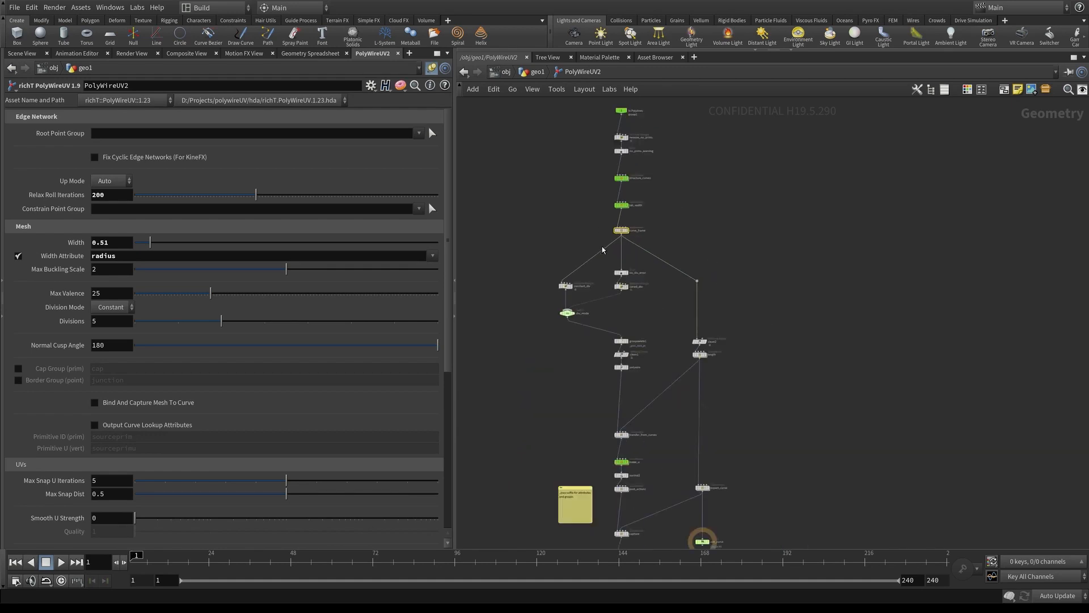
- Examine the whole internal network from input to outputs, focusing back on the curve_frame subnet and reselecting it
middle_drag(735, 448, 742, 391)
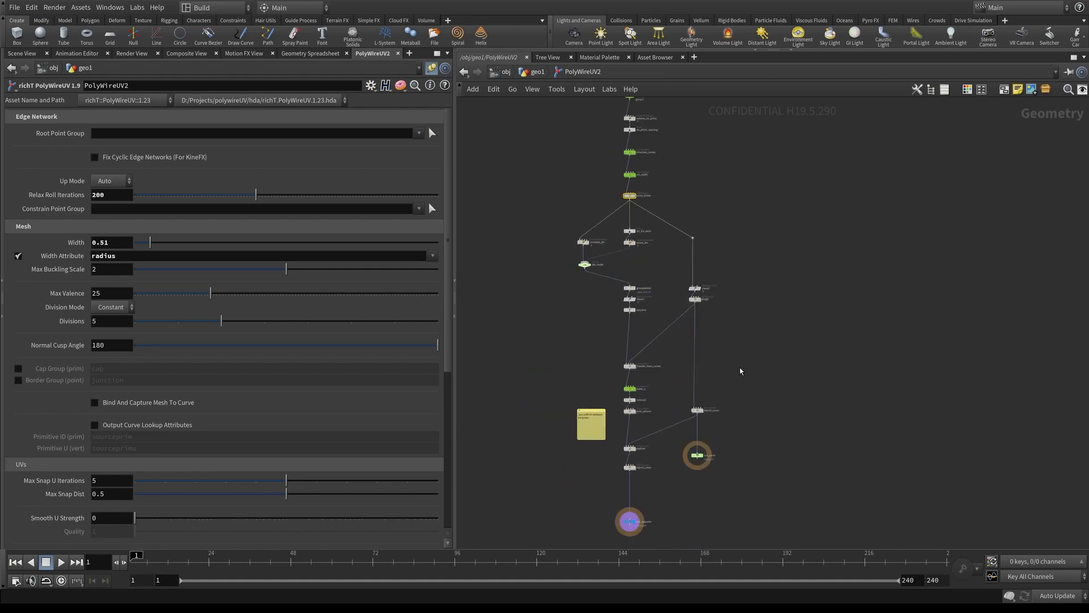
middle_drag(681, 195, 667, 264)
scroll(668, 263, up, 2)
scroll(668, 263, up, 4)
drag(546, 246, 666, 292)
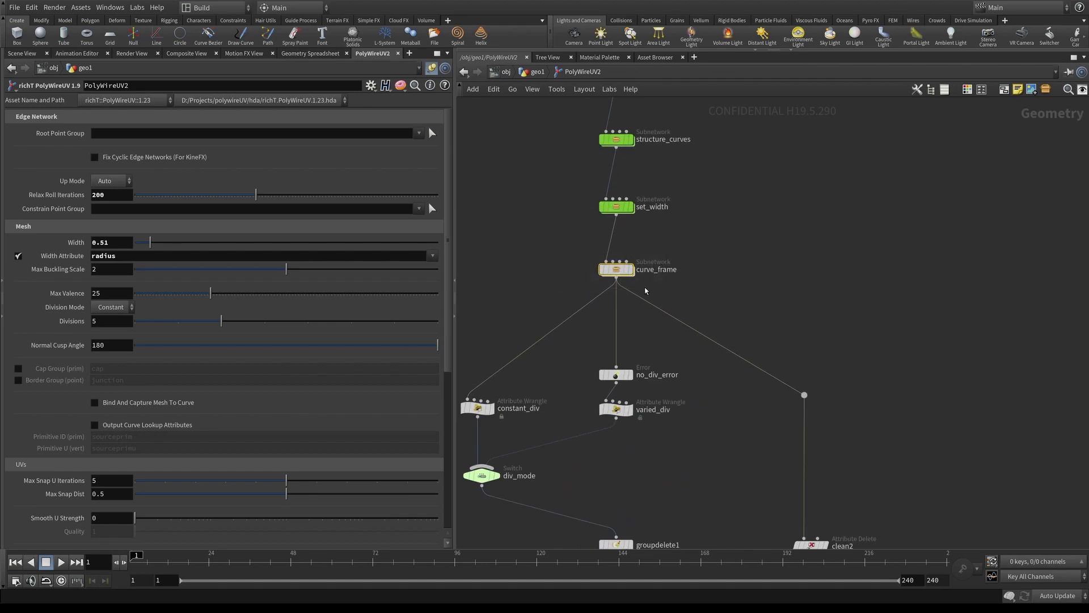
- Follow the network downstream from curve_frame through the division and polywire nodes to both outputs
middle_drag(543, 221, 542, 400)
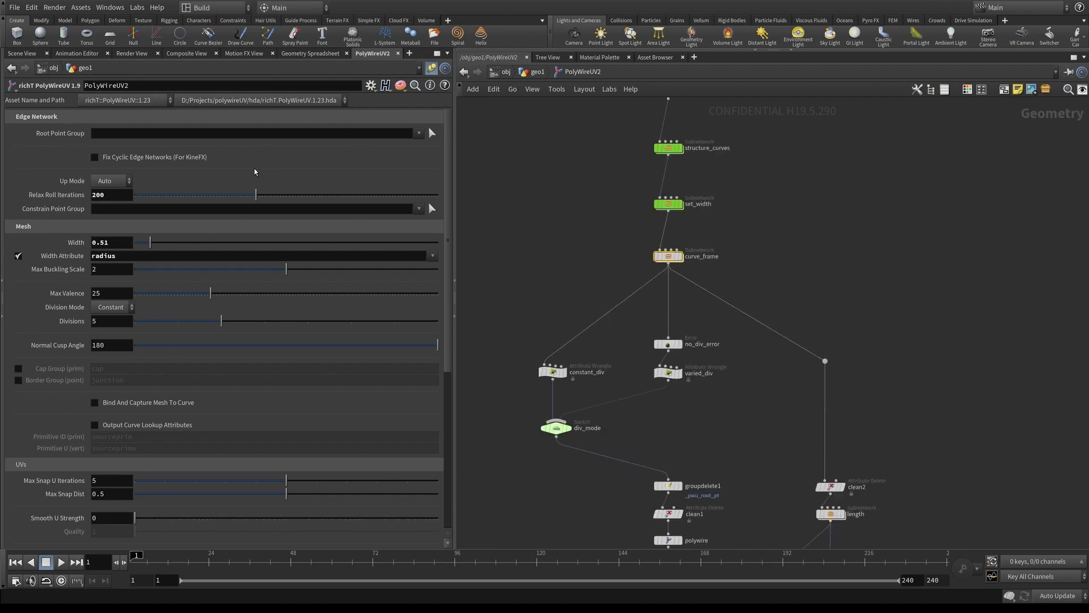
middle_drag(543, 384, 544, 361)
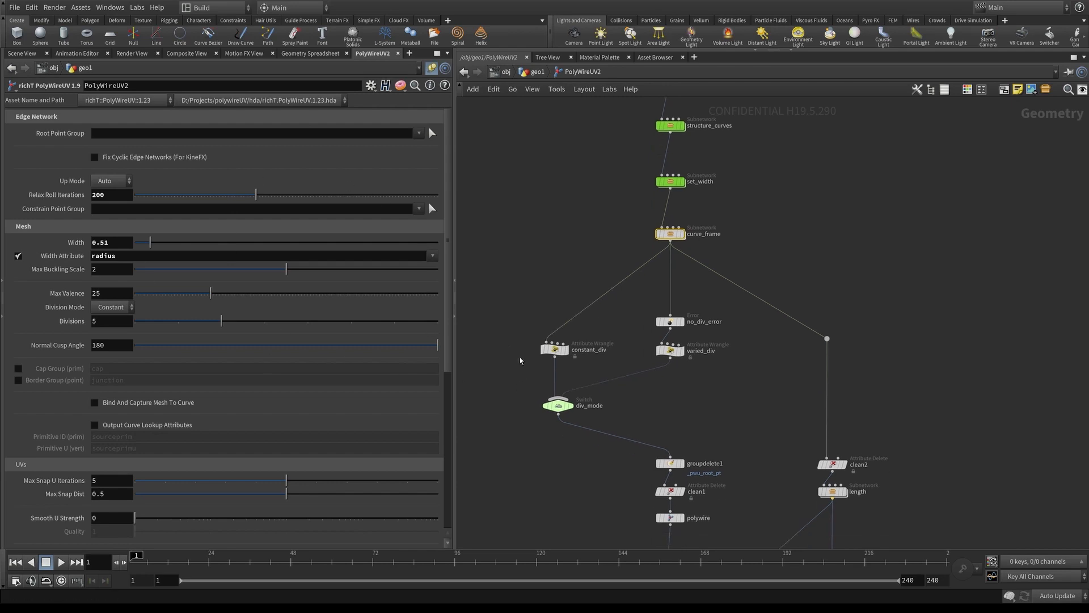
middle_drag(589, 472, 572, 312)
middle_drag(574, 511, 587, 202)
middle_drag(627, 457, 630, 226)
middle_drag(608, 310, 619, 433)
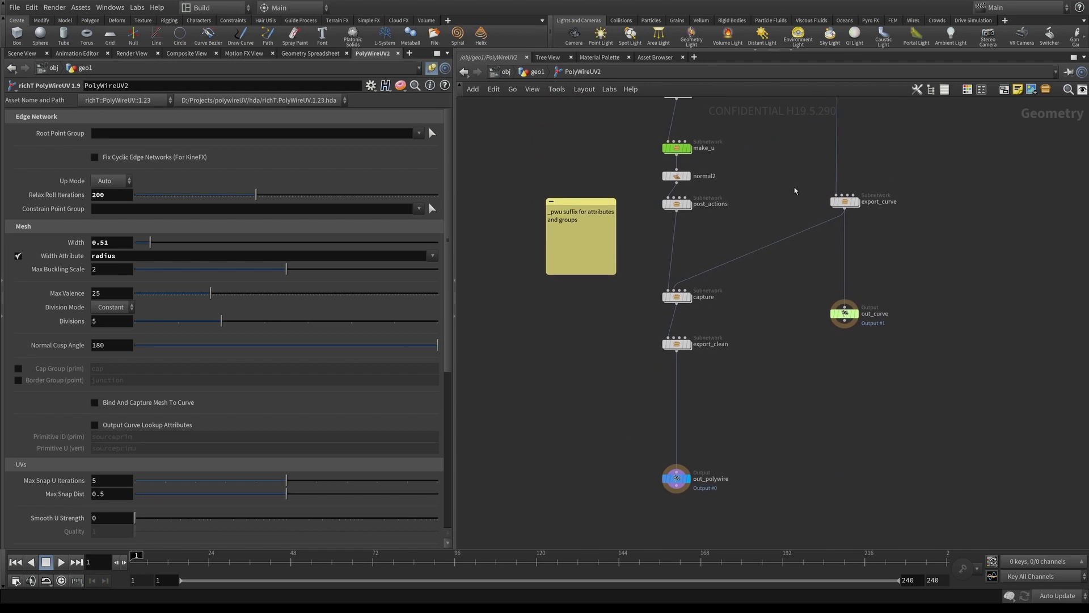
- Trace the mesh and curve branches back upstream to structure_curves, returning downstream to transfer_from_curves and make_u
middle_drag(838, 197, 838, 346)
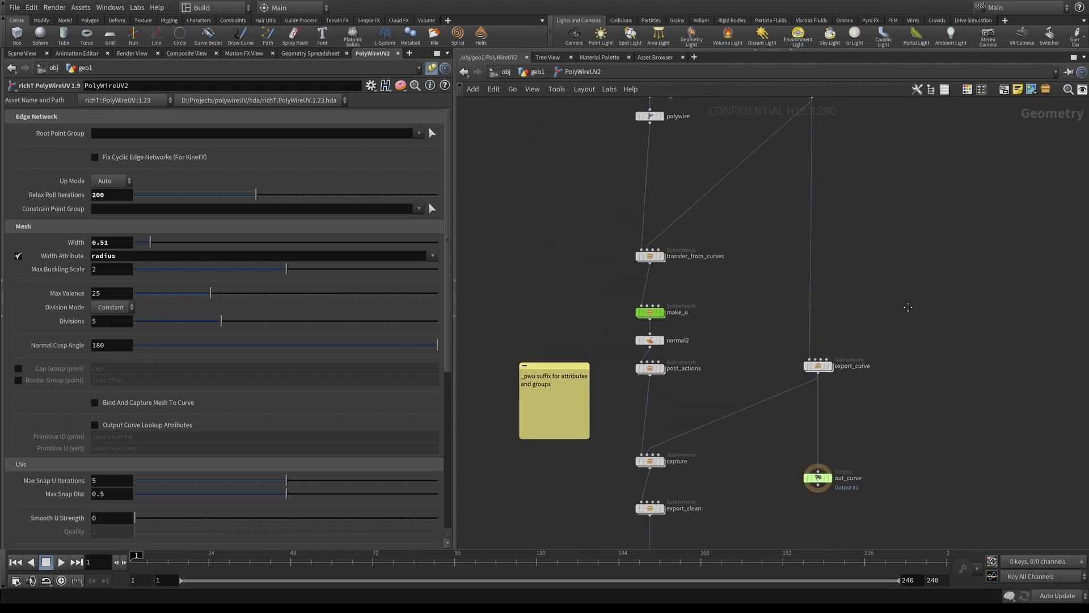
middle_drag(894, 199, 892, 371)
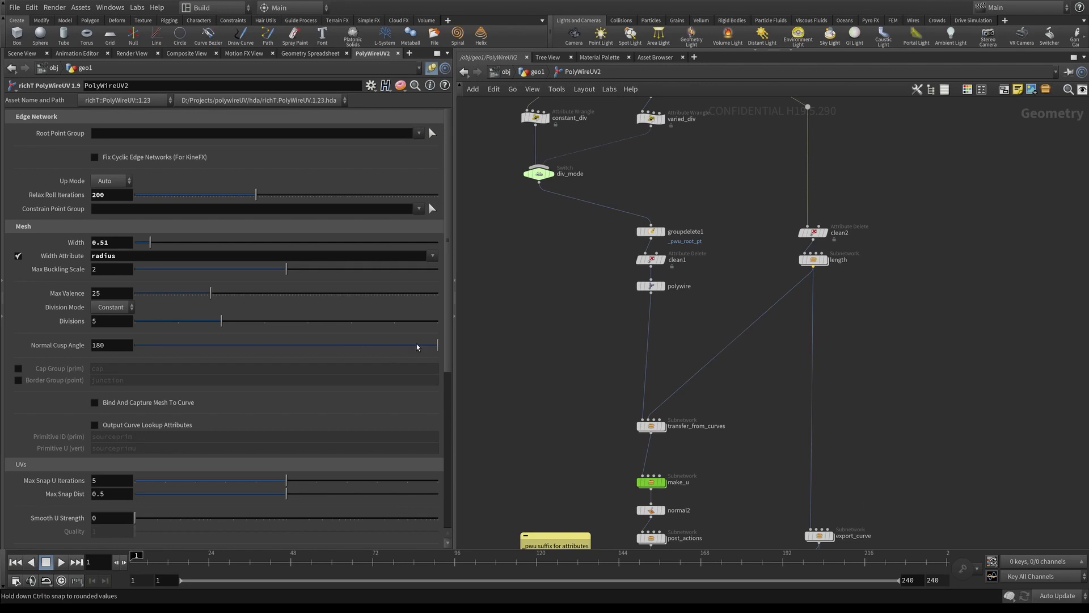
middle_drag(728, 269, 717, 423)
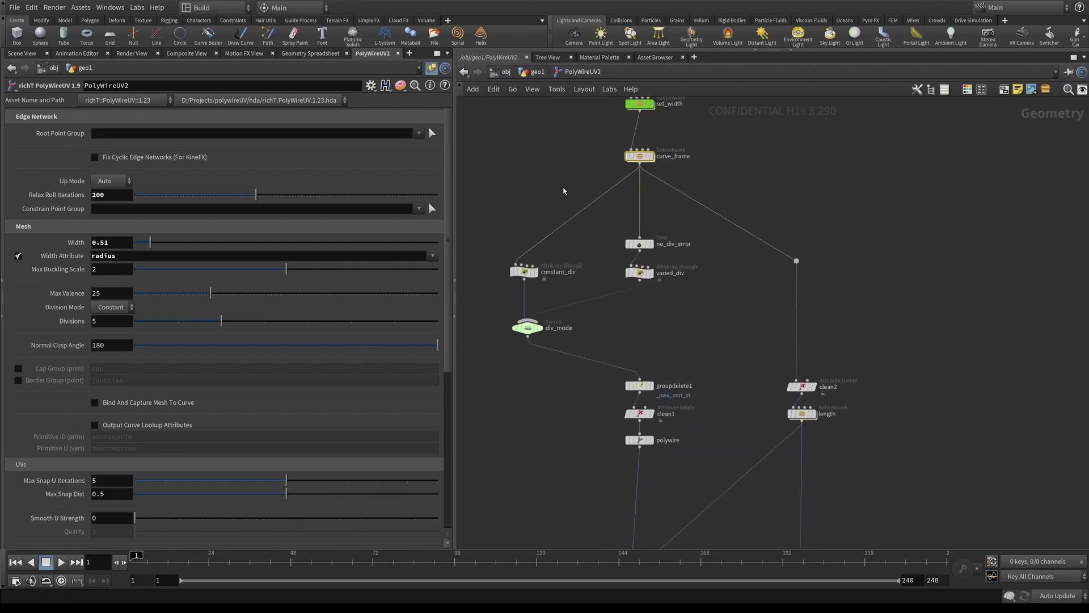
middle_drag(563, 191, 577, 330)
middle_drag(843, 342, 843, 338)
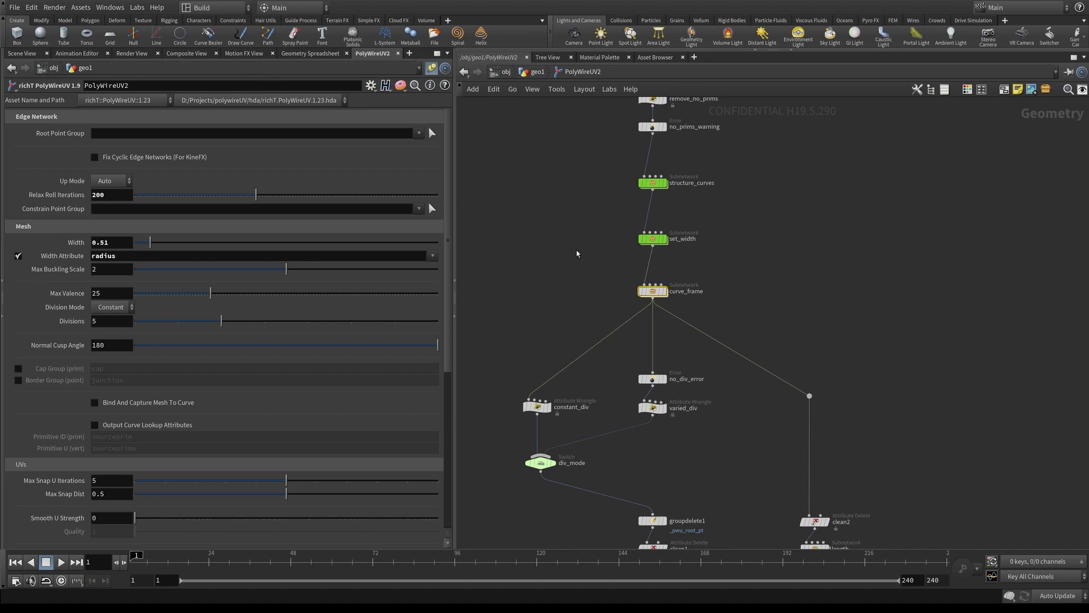
middle_drag(549, 289, 582, 69)
middle_drag(550, 402, 569, 234)
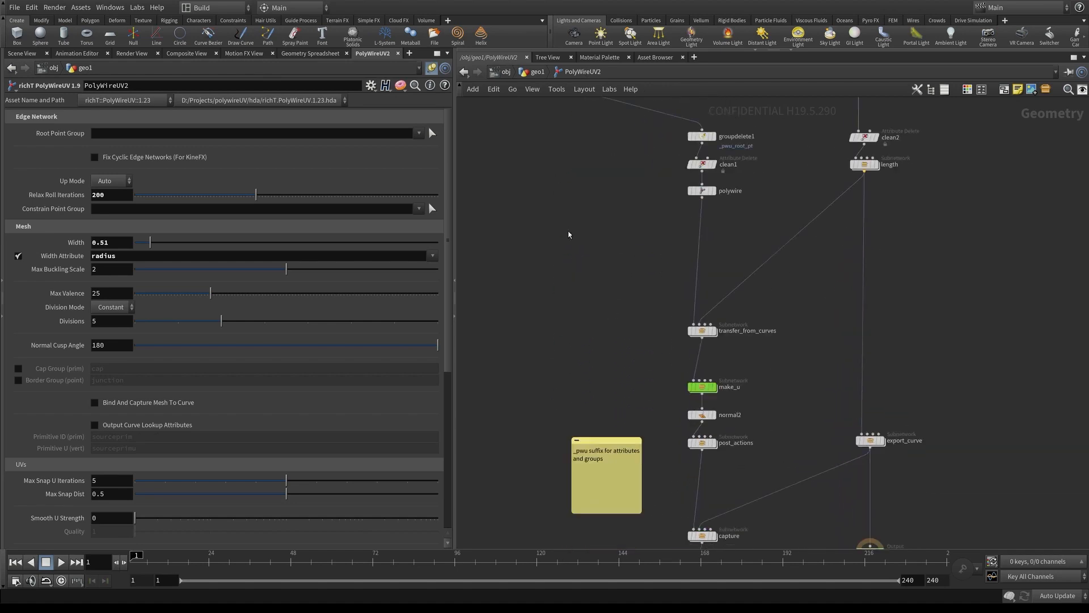